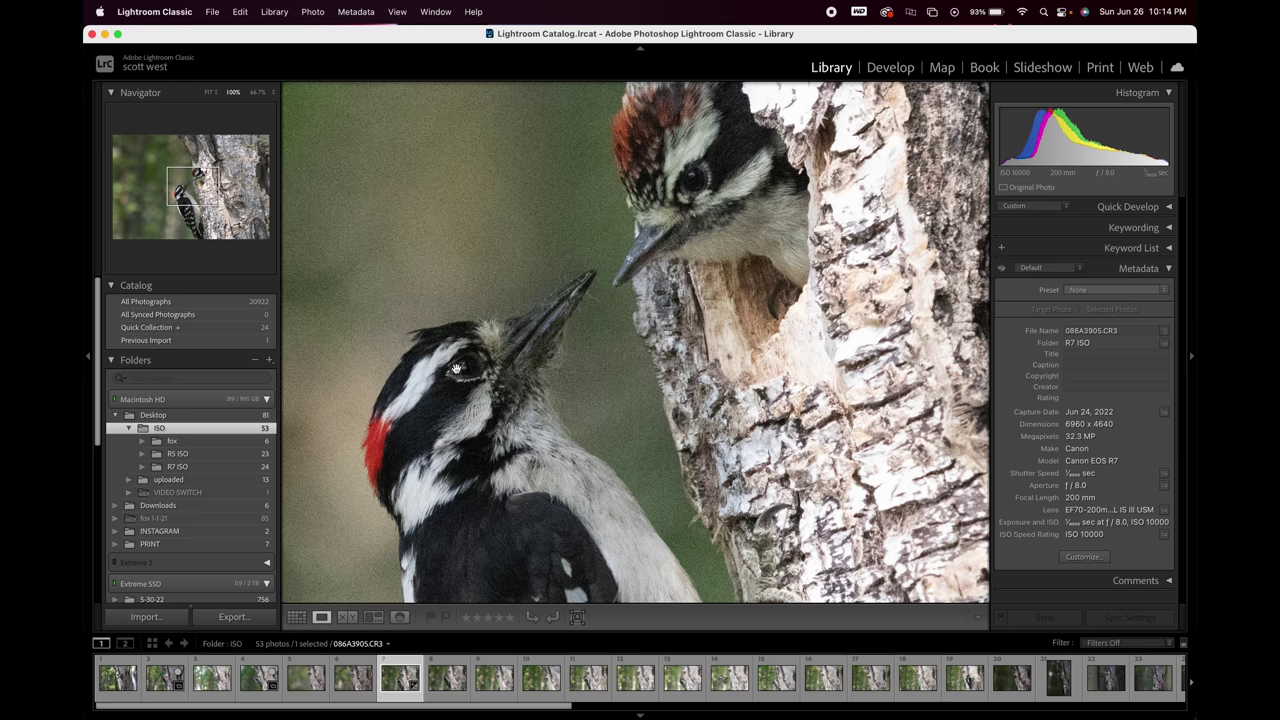
Examine the noise and feather detail on both woodpeckers in 086A3905.CR3 at 100%, from the beaks to the tail.
{"action": "scroll", "coordinate": [478, 425], "scroll_direction": "down", "scroll_amount": 5}
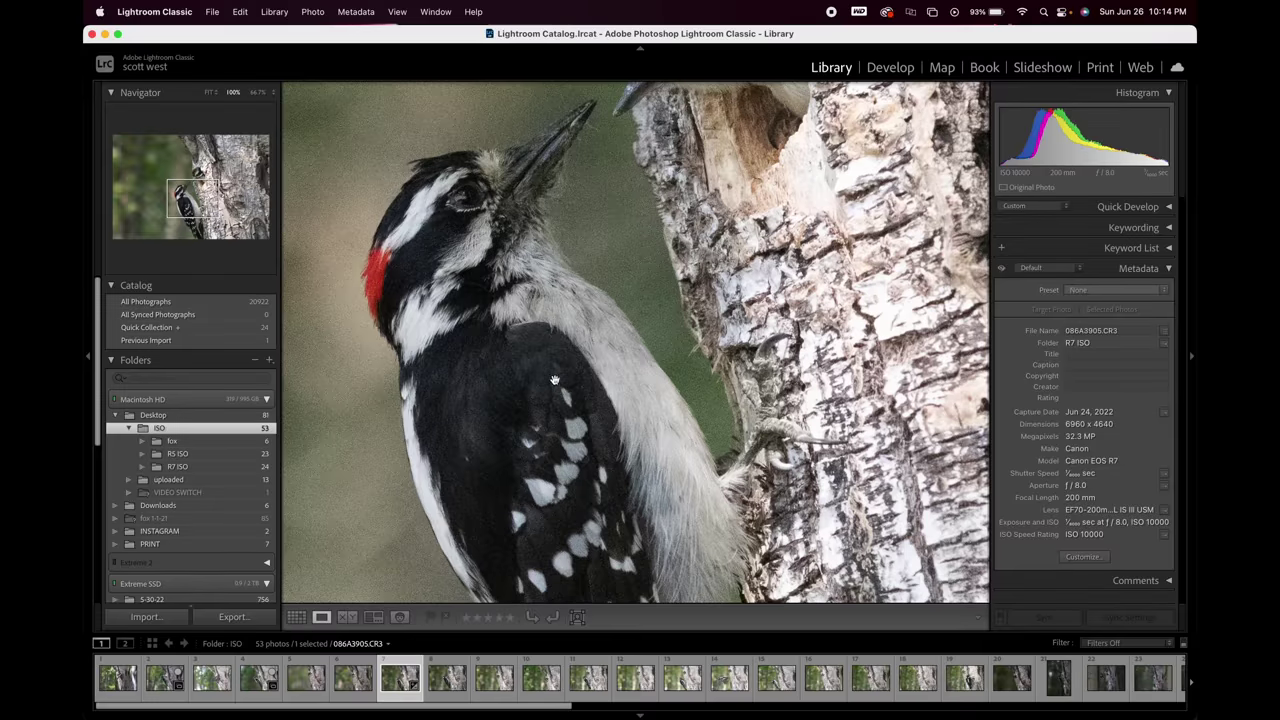
{"action": "scroll", "coordinate": [575, 430], "scroll_direction": "down", "scroll_amount": 6}
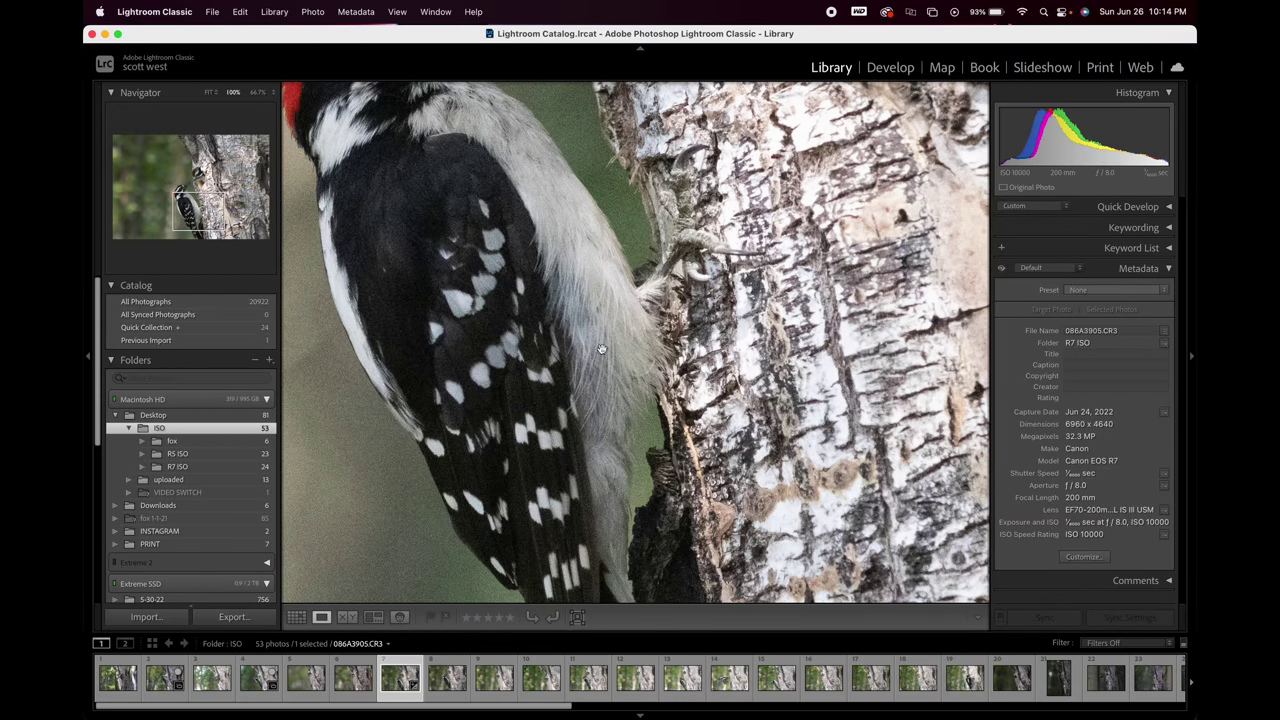
{"action": "scroll", "coordinate": [592, 335], "scroll_direction": "down", "scroll_amount": 4}
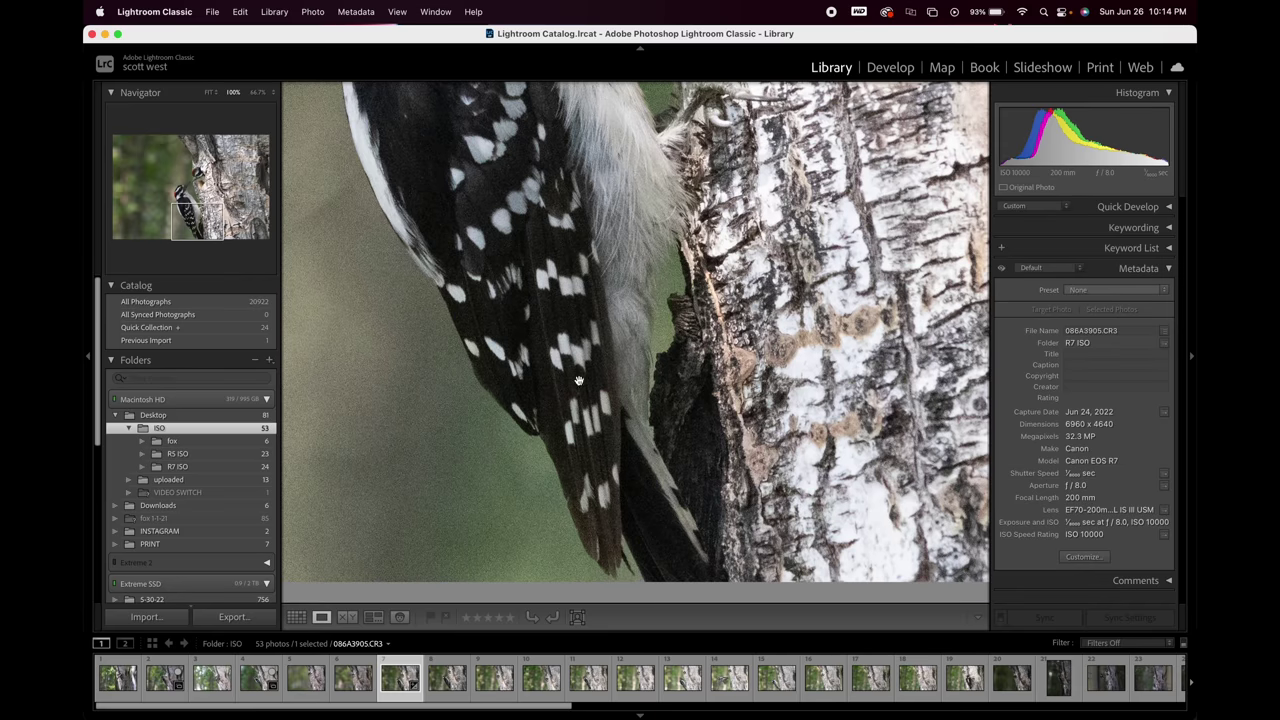
{"action": "left_click_drag", "start_coordinate": [598, 350], "coordinate": [631, 582]}
{"action": "left_click", "coordinate": [640, 408]}
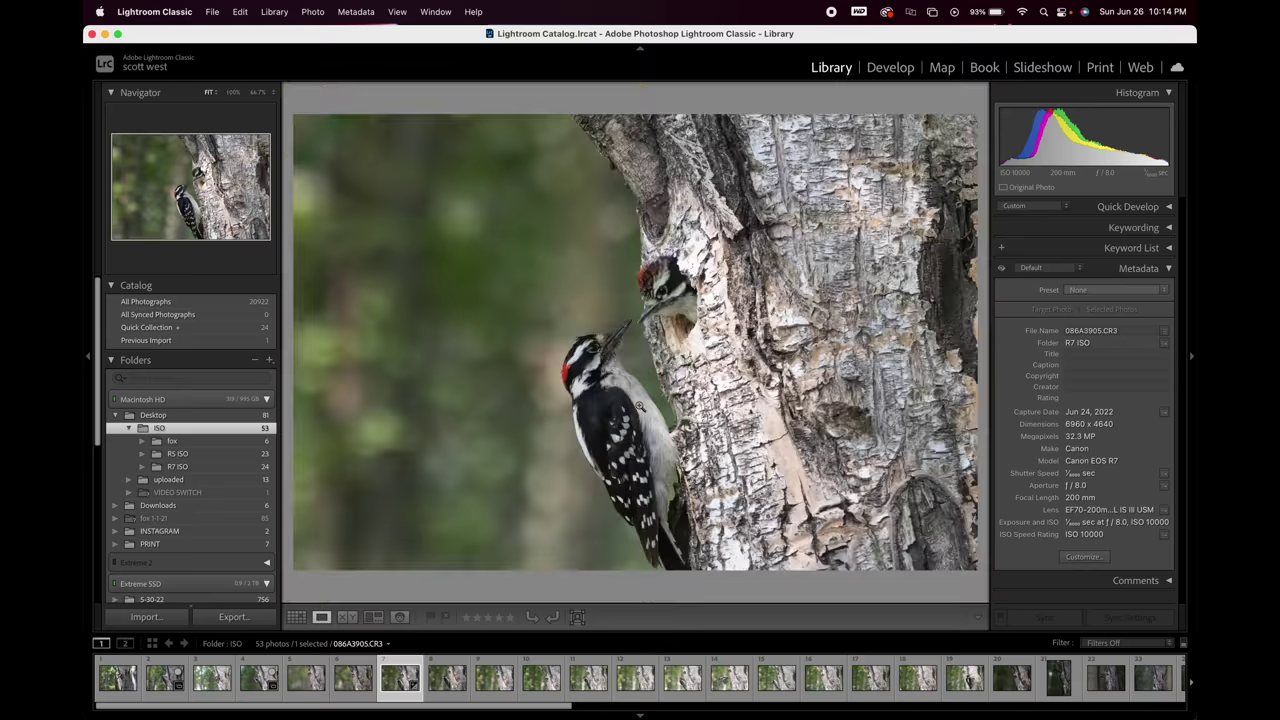
{"action": "left_click", "coordinate": [622, 402]}
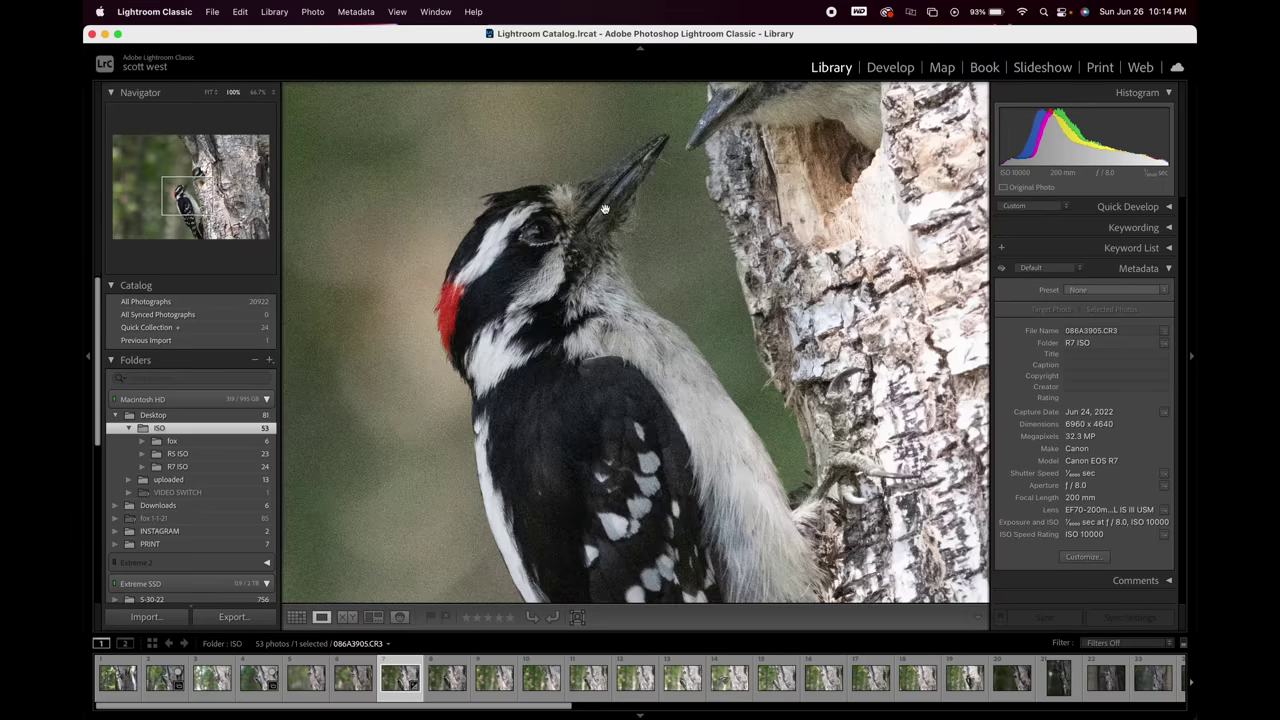
{"action": "left_click_drag", "start_coordinate": [629, 179], "coordinate": [503, 318]}
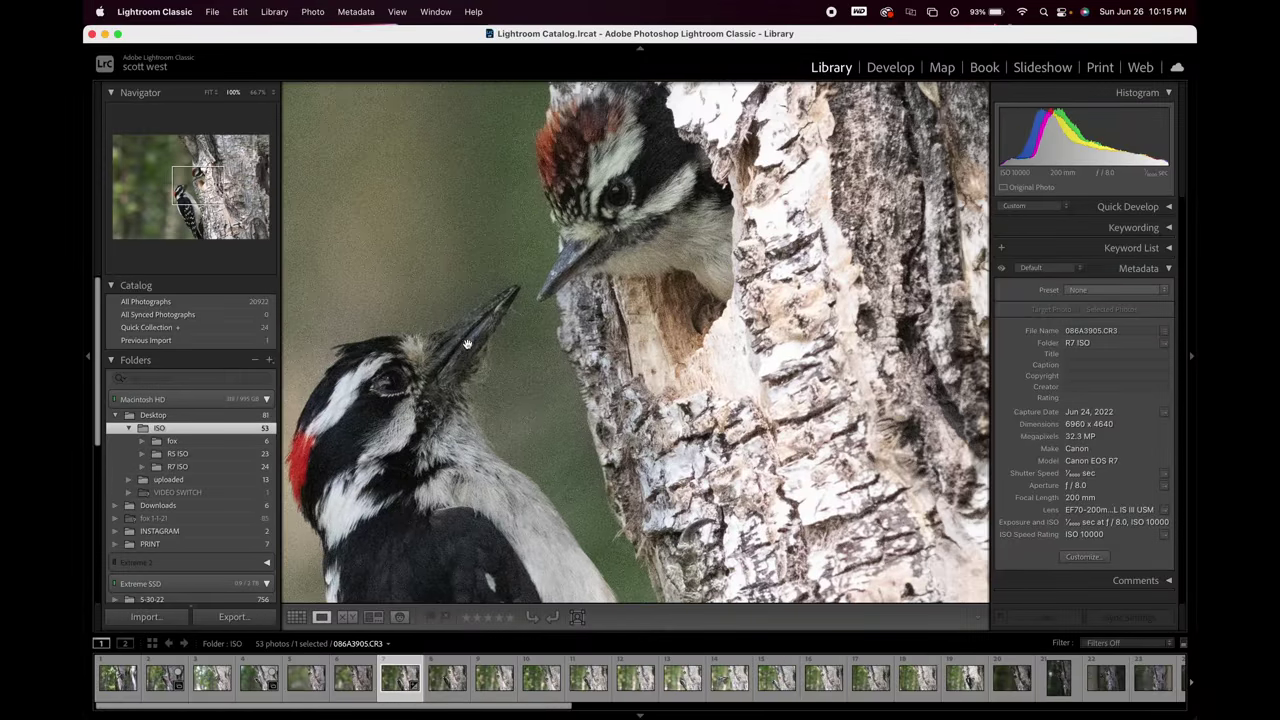
{"action": "left_click_drag", "start_coordinate": [611, 255], "coordinate": [583, 270]}
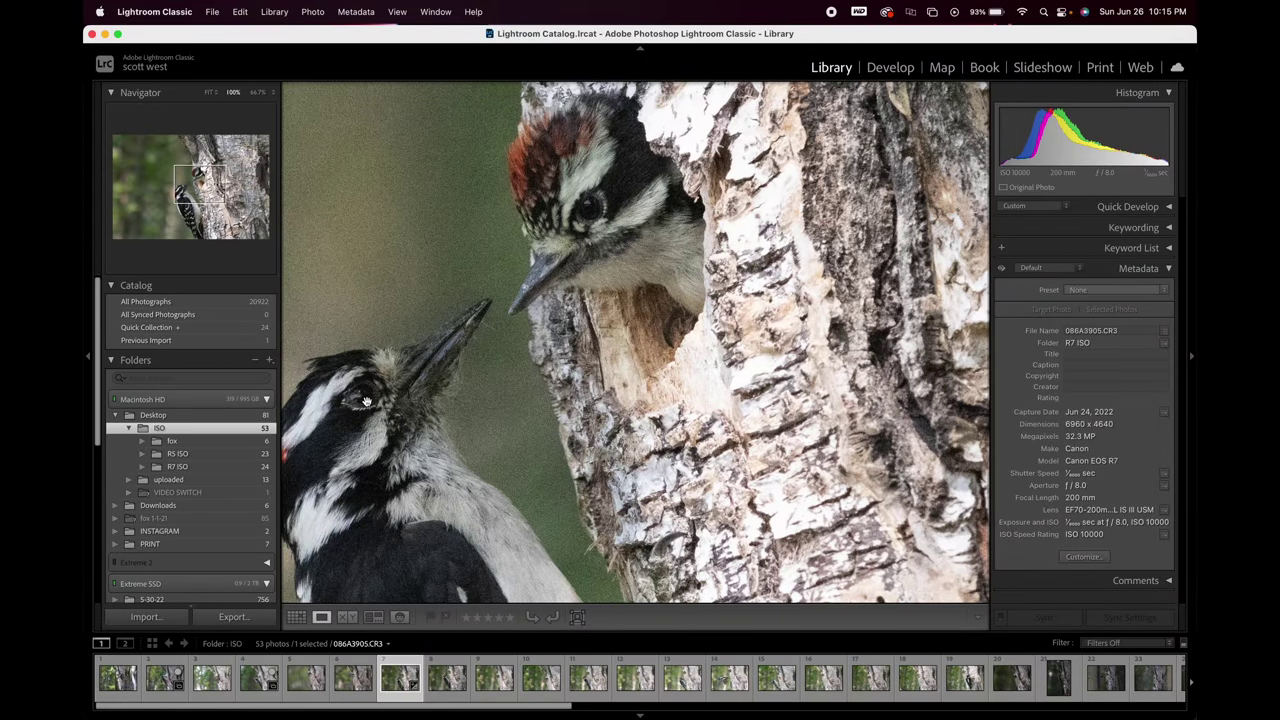
{"action": "left_click_drag", "start_coordinate": [366, 401], "coordinate": [409, 342]}
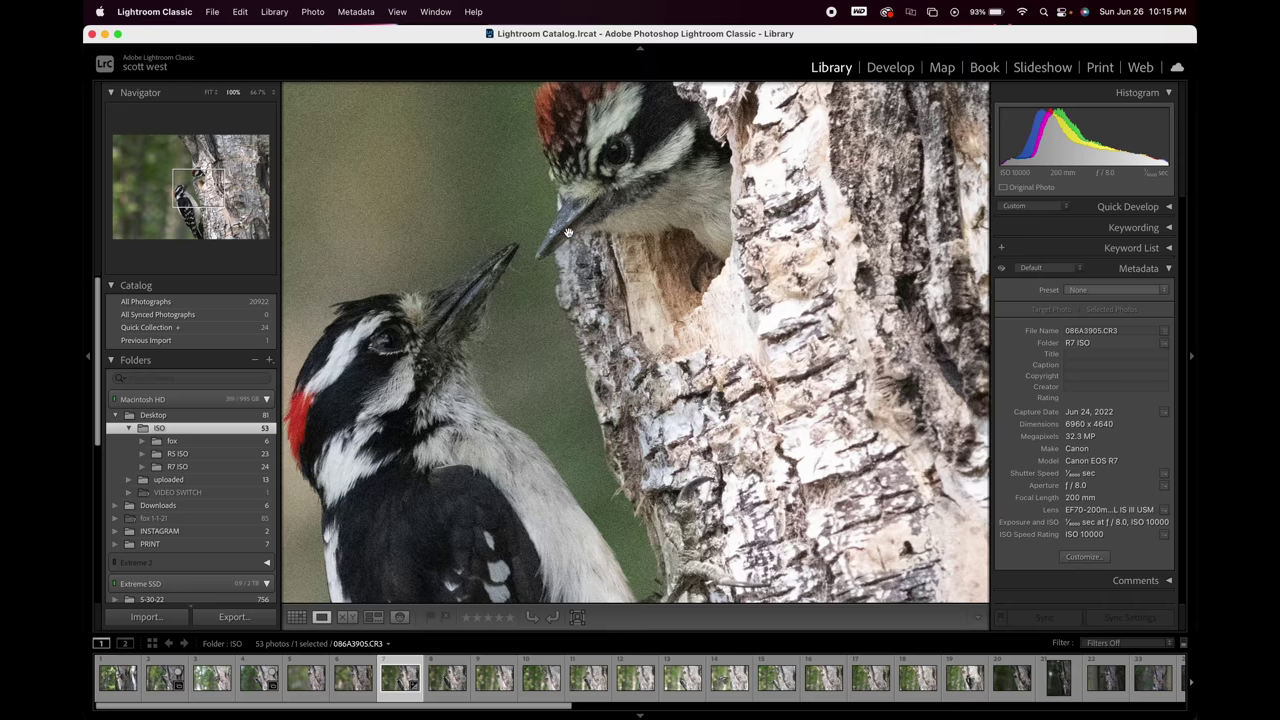
{"action": "left_click", "coordinate": [597, 375]}
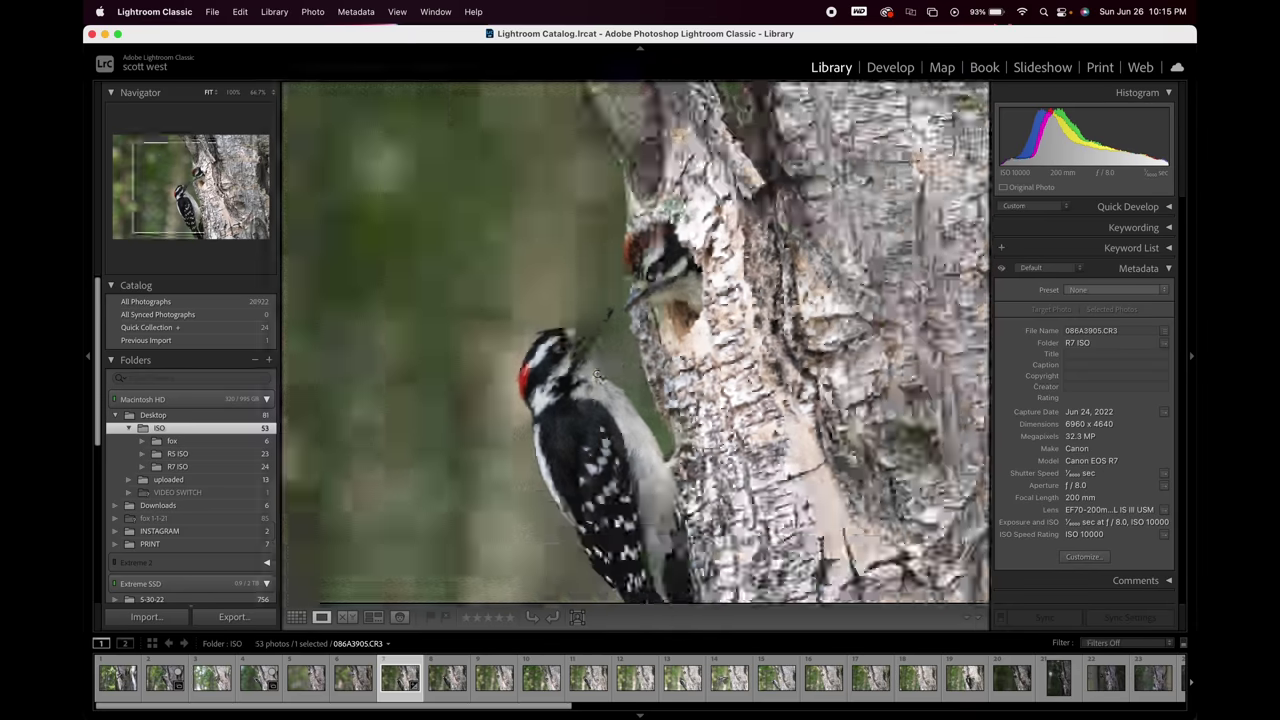
Open 086A3905.CR3 in Compare view with the R5 photo 7W4A4070.CR3 as the candidate.
{"action": "key", "text": "g"}
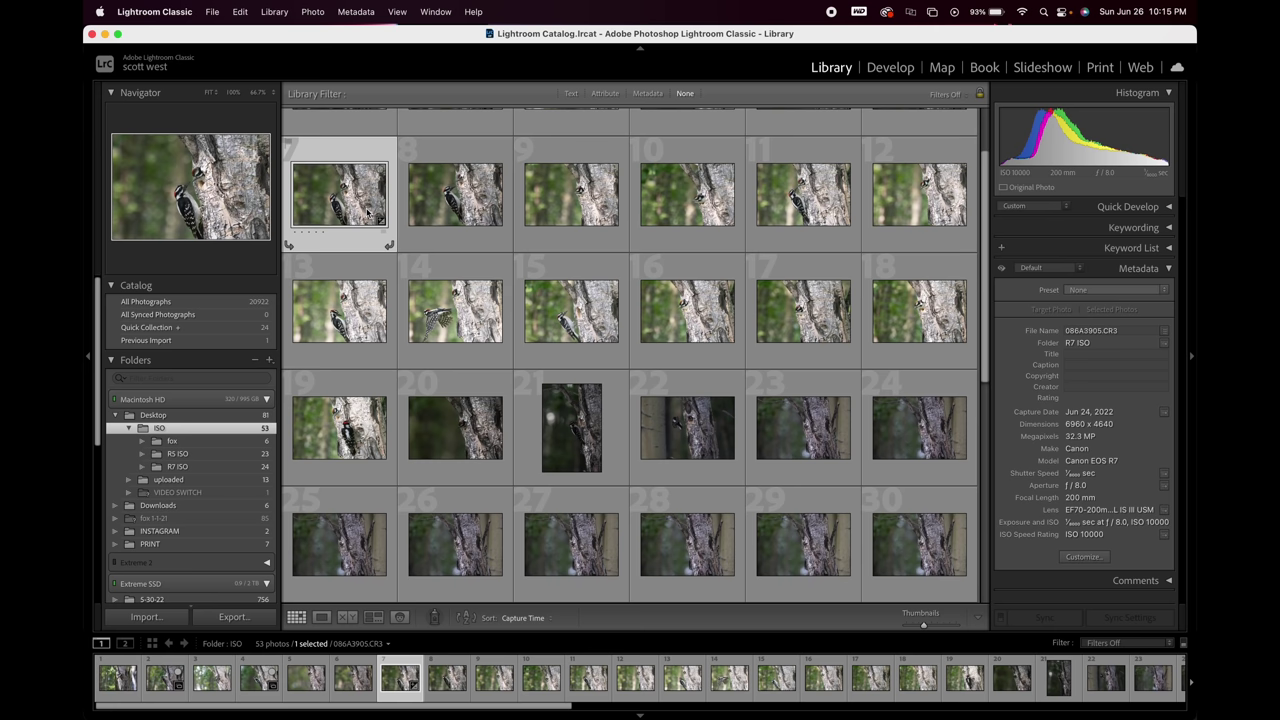
{"action": "left_click", "coordinate": [919, 545], "text": "super"}
{"action": "left_click", "coordinate": [352, 619]}
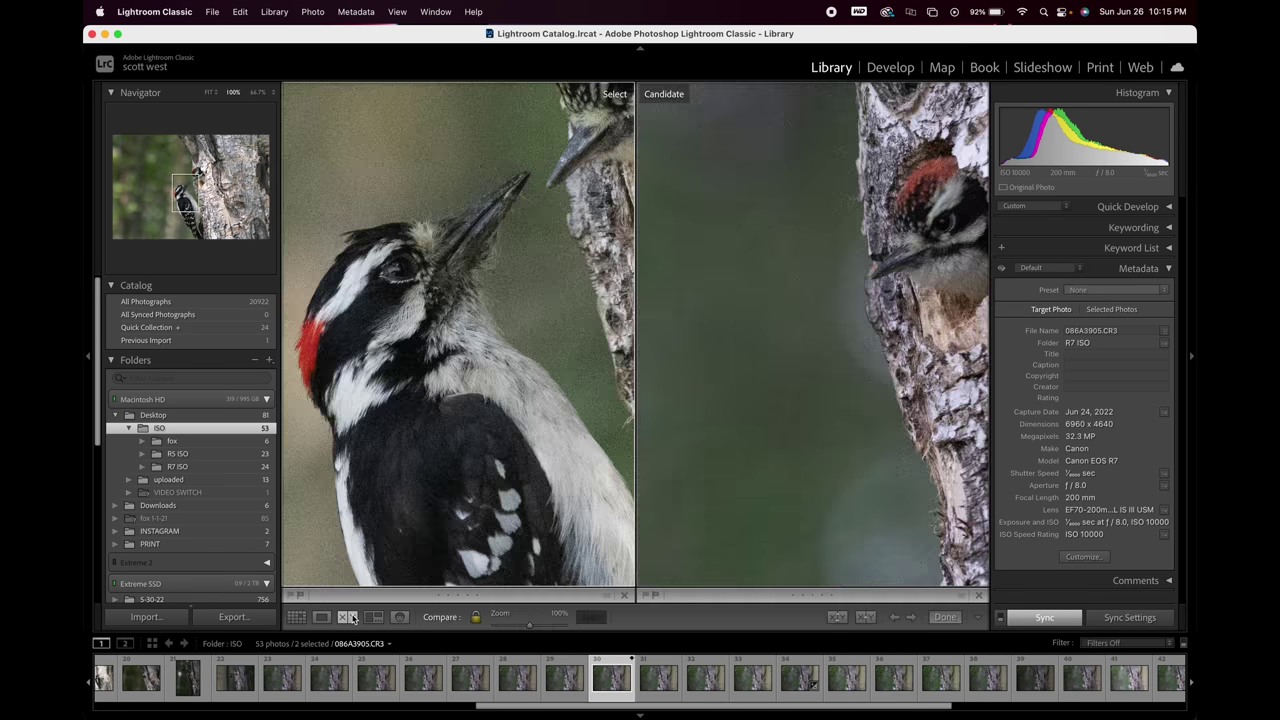
Compare the chicks' heads and the blurred backgrounds of the R7 and R5 photos side by side at 100%.
{"action": "left_click", "coordinate": [834, 272]}
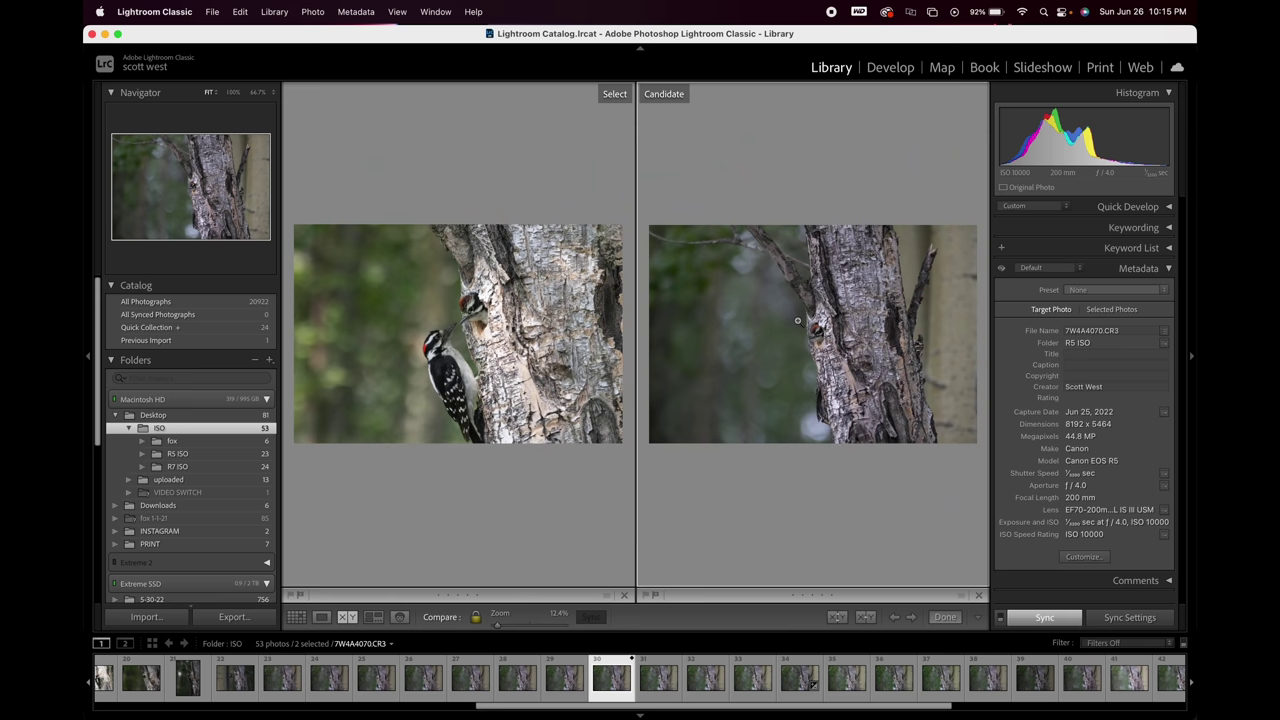
{"action": "left_click", "coordinate": [799, 378]}
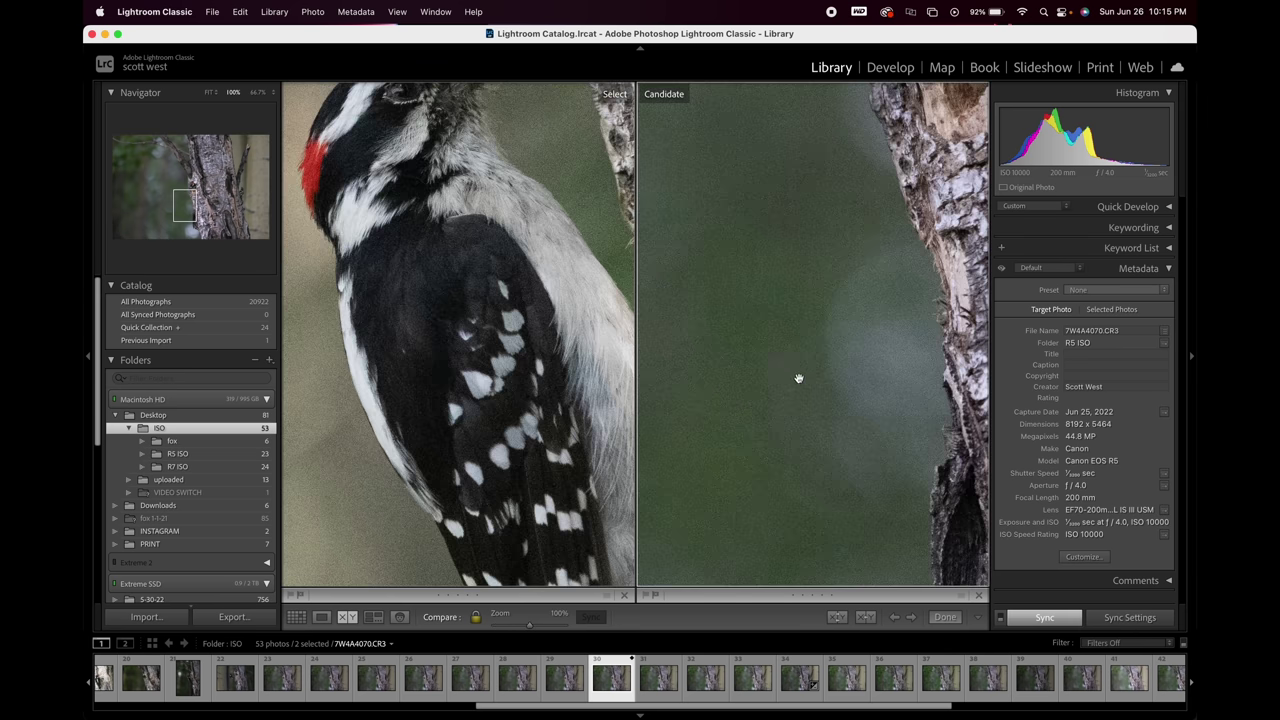
{"action": "left_click", "coordinate": [823, 334]}
{"action": "left_click", "coordinate": [823, 334]}
{"action": "scroll", "coordinate": [928, 434], "scroll_direction": "up", "scroll_amount": 5}
{"action": "scroll", "coordinate": [928, 434], "scroll_direction": "left", "scroll_amount": 2}
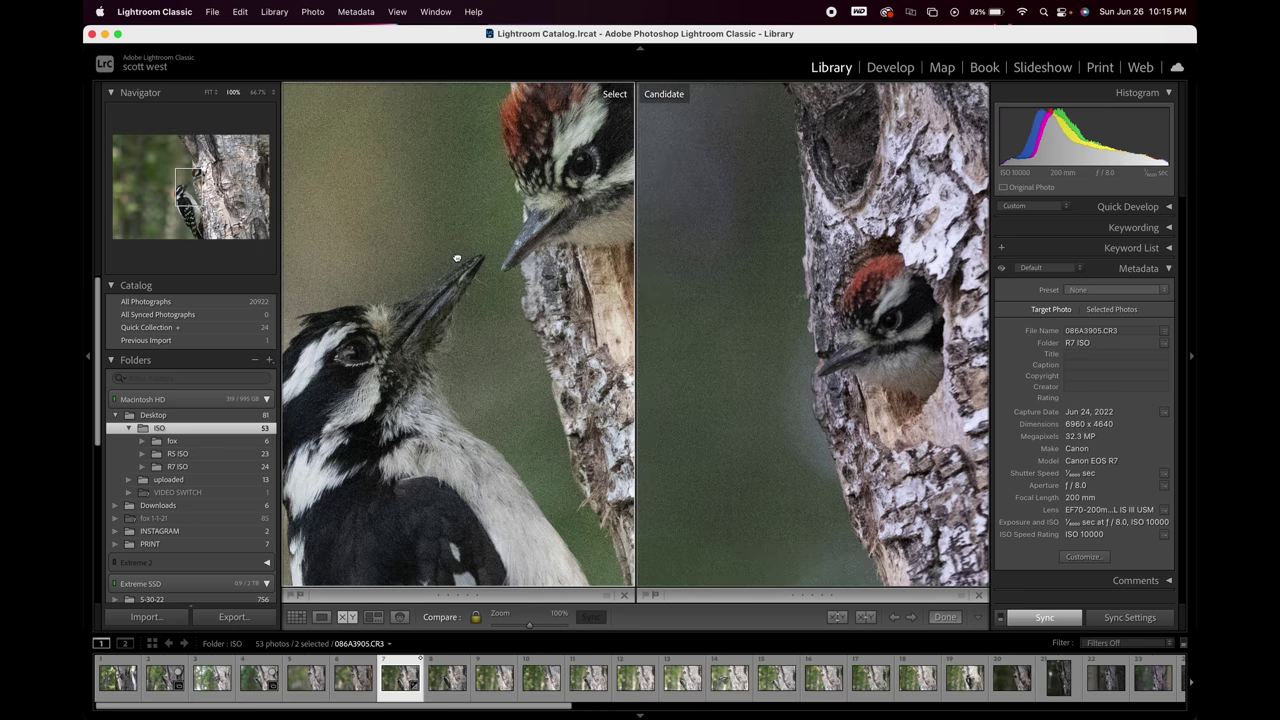
{"action": "left_click_drag", "start_coordinate": [457, 263], "coordinate": [449, 150]}
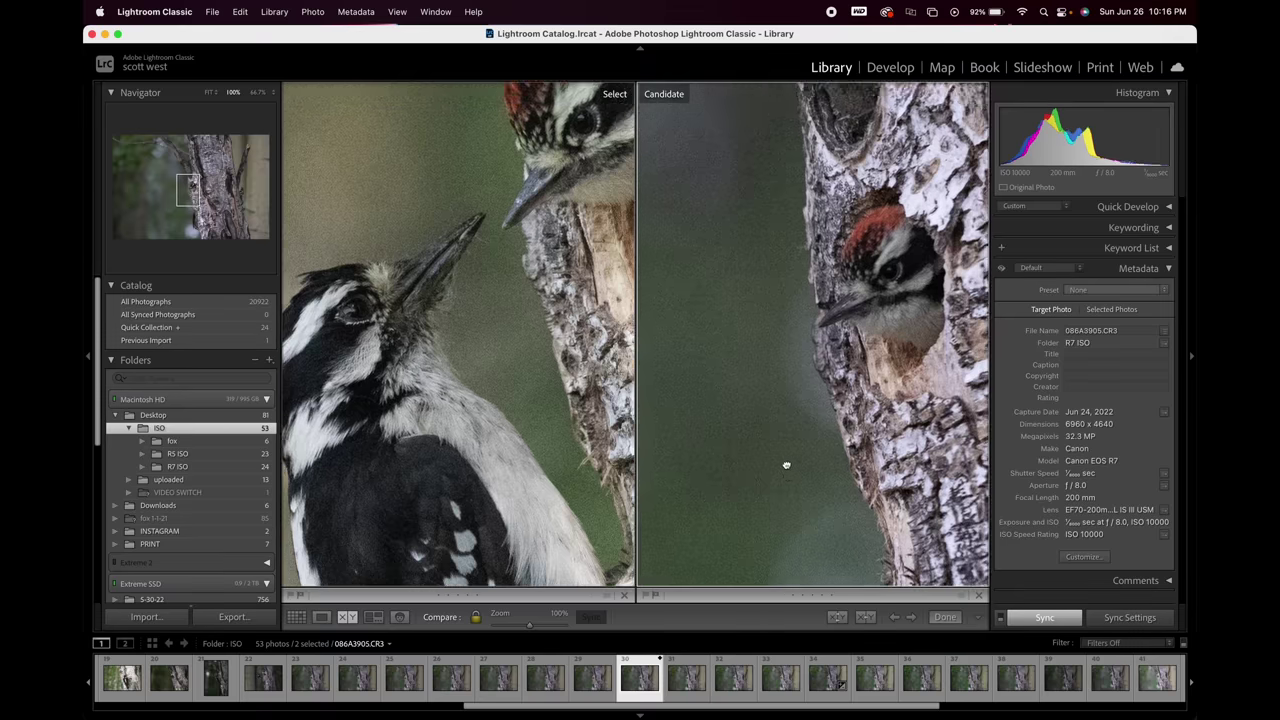
{"action": "left_click_drag", "start_coordinate": [783, 463], "coordinate": [783, 523]}
{"action": "left_click_drag", "start_coordinate": [808, 465], "coordinate": [873, 389]}
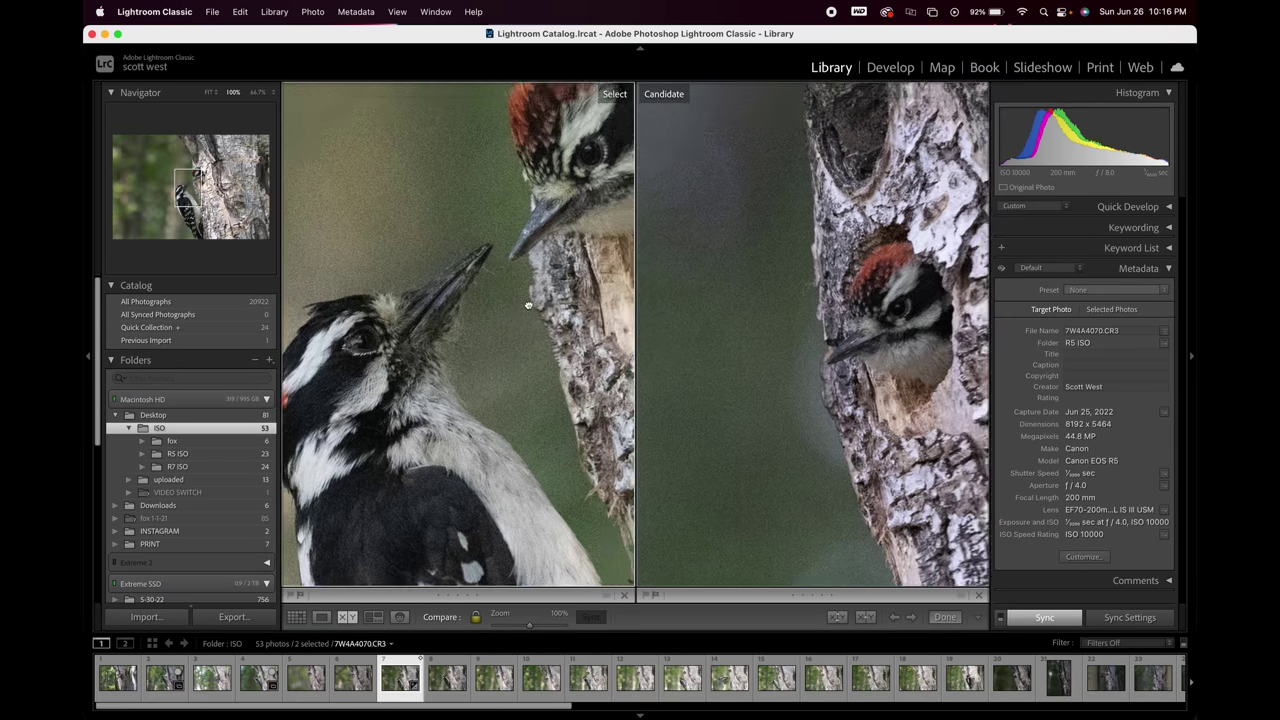
{"action": "left_click_drag", "start_coordinate": [530, 265], "coordinate": [513, 338]}
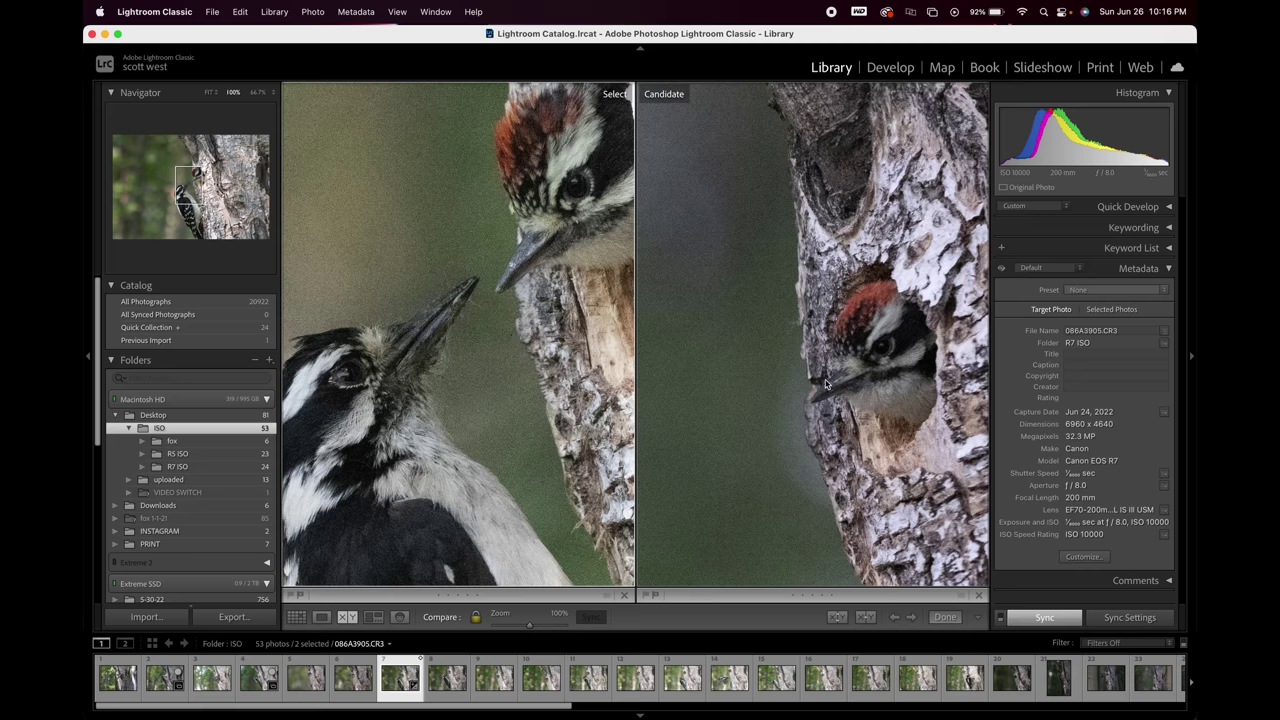
{"action": "key", "text": "Right"}
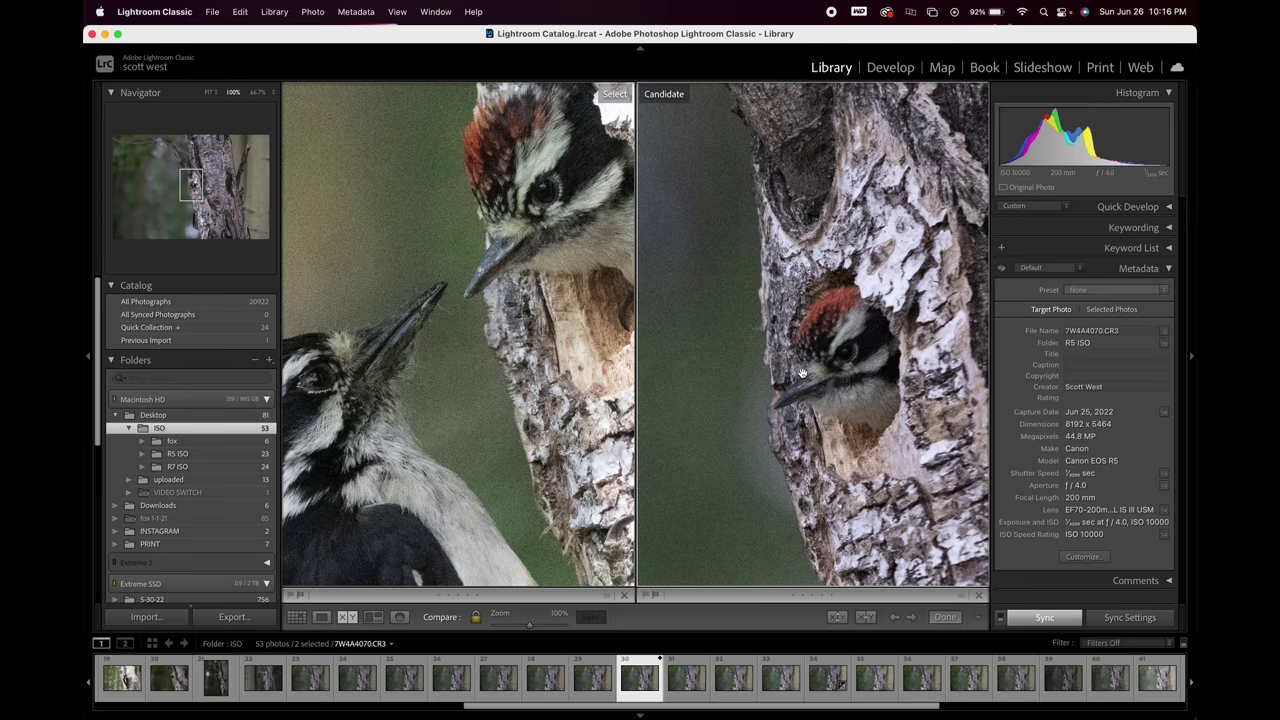
{"action": "left_click_drag", "start_coordinate": [784, 402], "coordinate": [817, 366]}
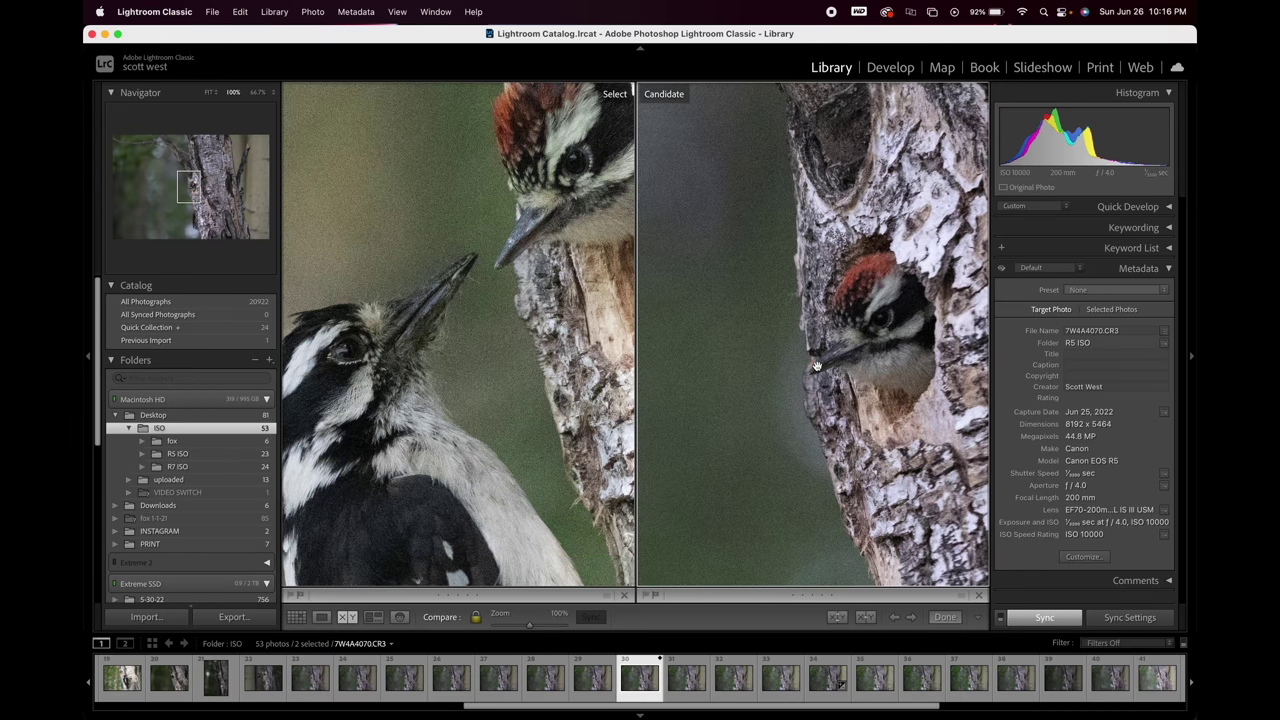
Compare the bark detail down the tree trunk in both photos, ending with the full frames in view.
{"action": "scroll", "coordinate": [798, 410], "scroll_direction": "down", "scroll_amount": 5}
{"action": "scroll", "coordinate": [798, 410], "scroll_direction": "right", "scroll_amount": 5}
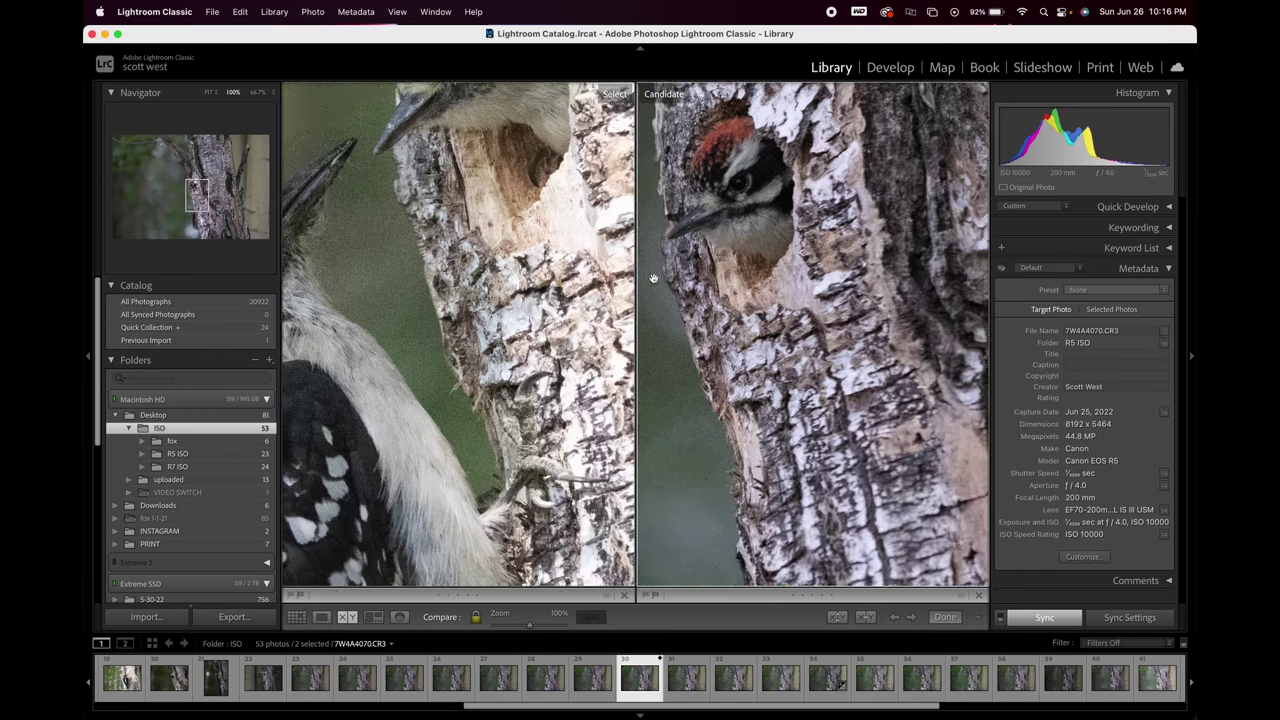
{"action": "scroll", "coordinate": [818, 436], "scroll_direction": "down", "scroll_amount": 6}
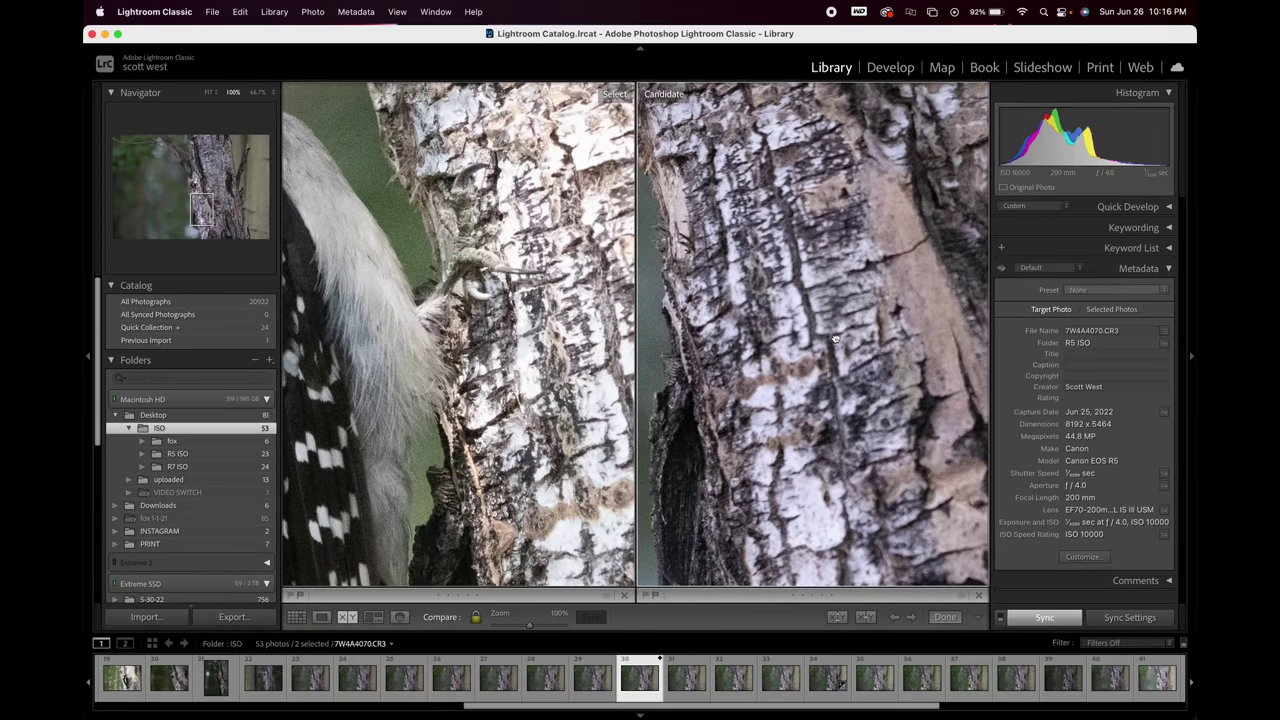
{"action": "scroll", "coordinate": [848, 306], "scroll_direction": "down", "scroll_amount": 6}
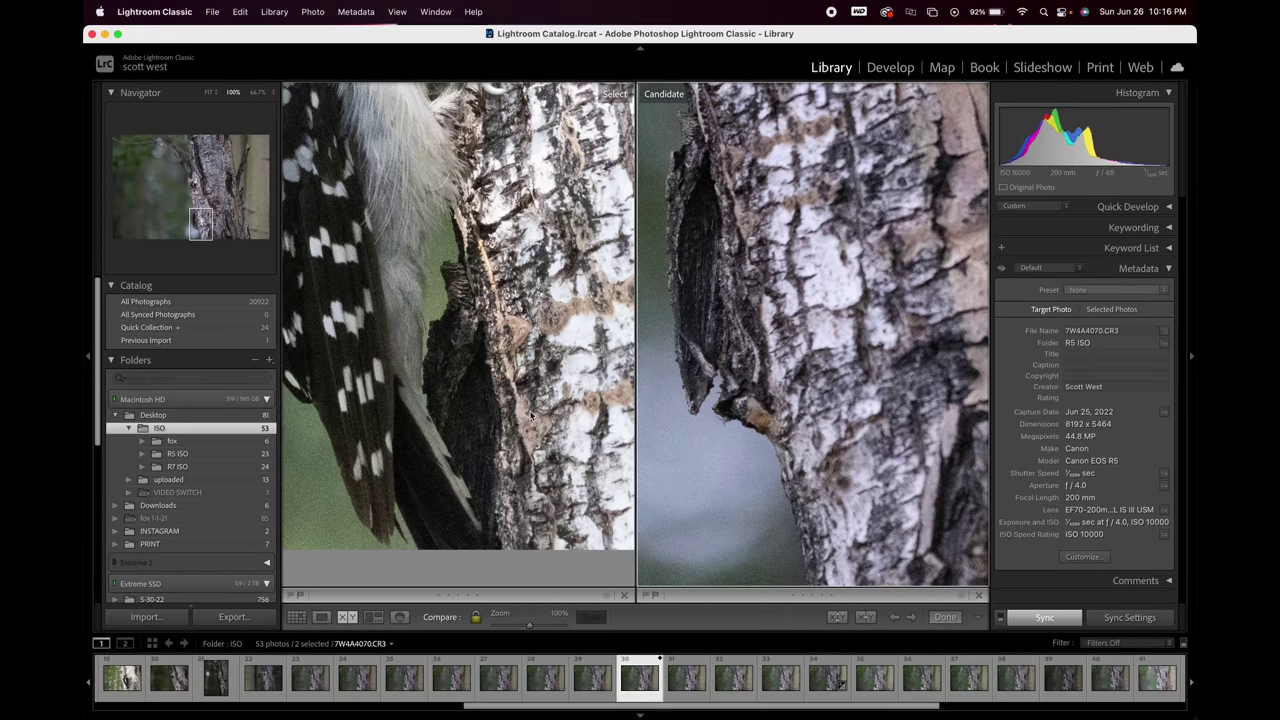
{"action": "left_click", "coordinate": [766, 409]}
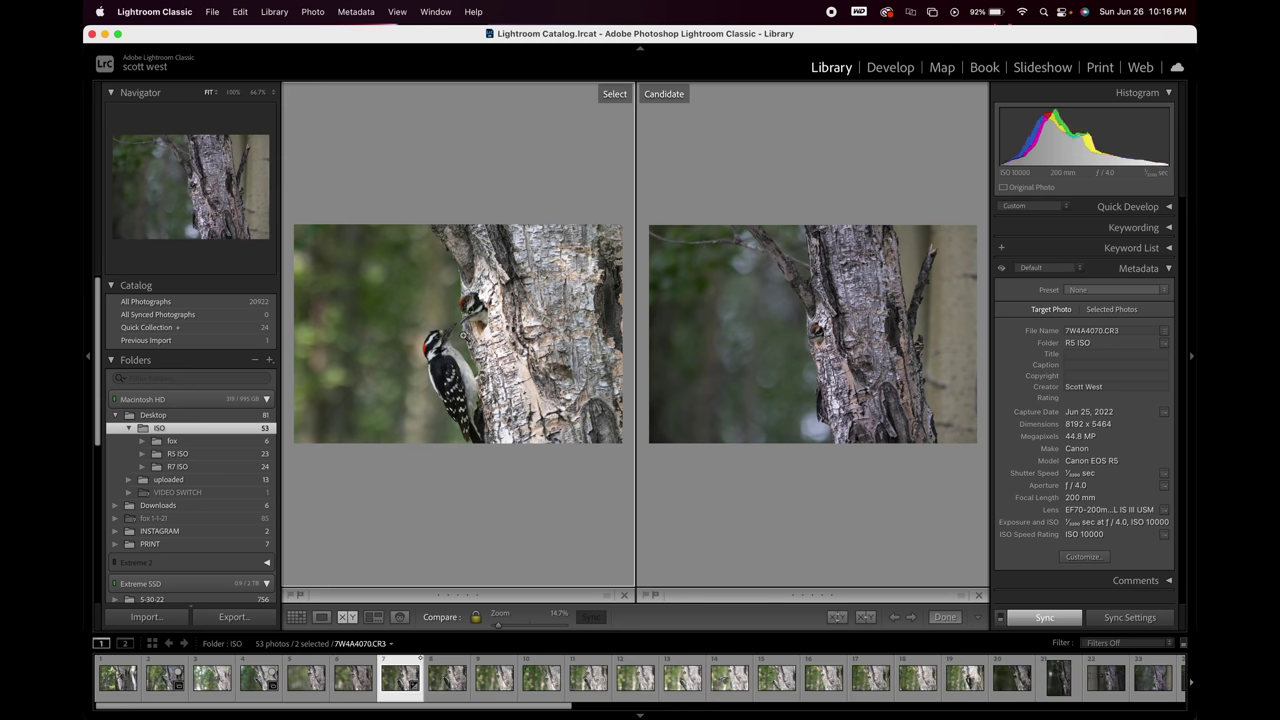
Compare noise in the adult woodpecker's dark feathers with the R5 photo's tree and background at 100%.
{"action": "left_click", "coordinate": [464, 337]}
{"action": "key", "text": "super+minus"}
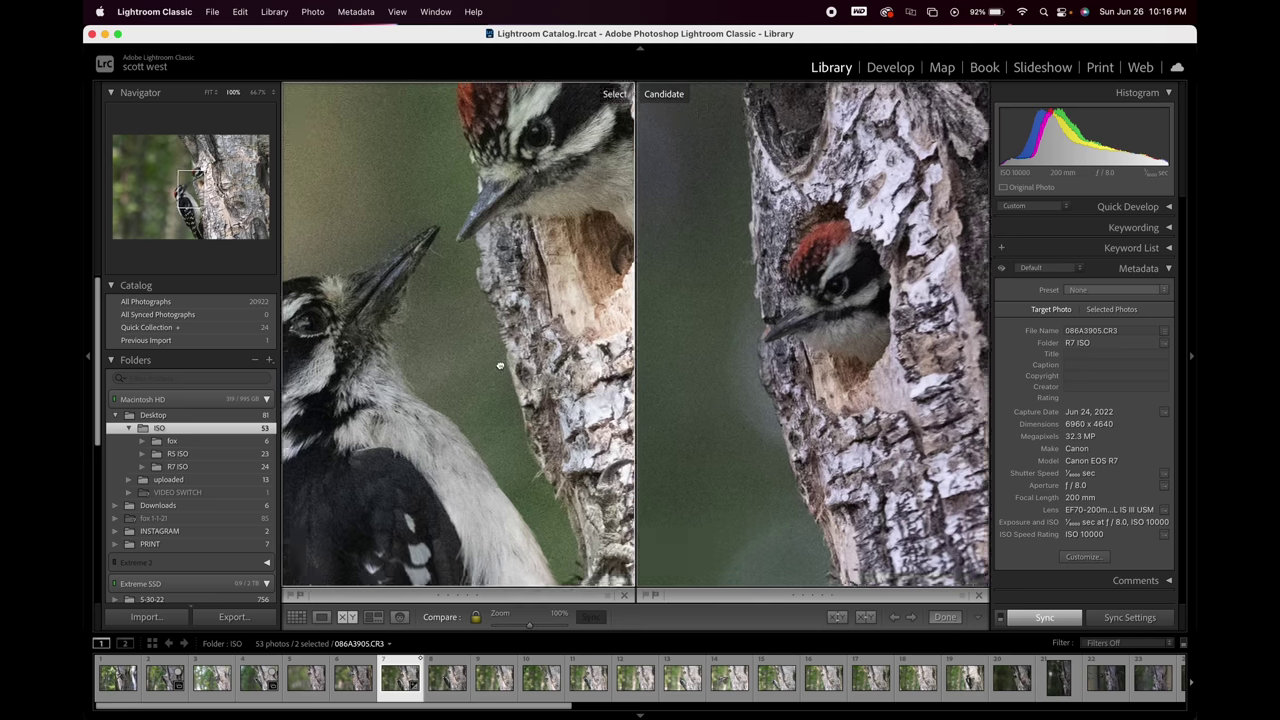
{"action": "left_click_drag", "start_coordinate": [512, 285], "coordinate": [558, 140]}
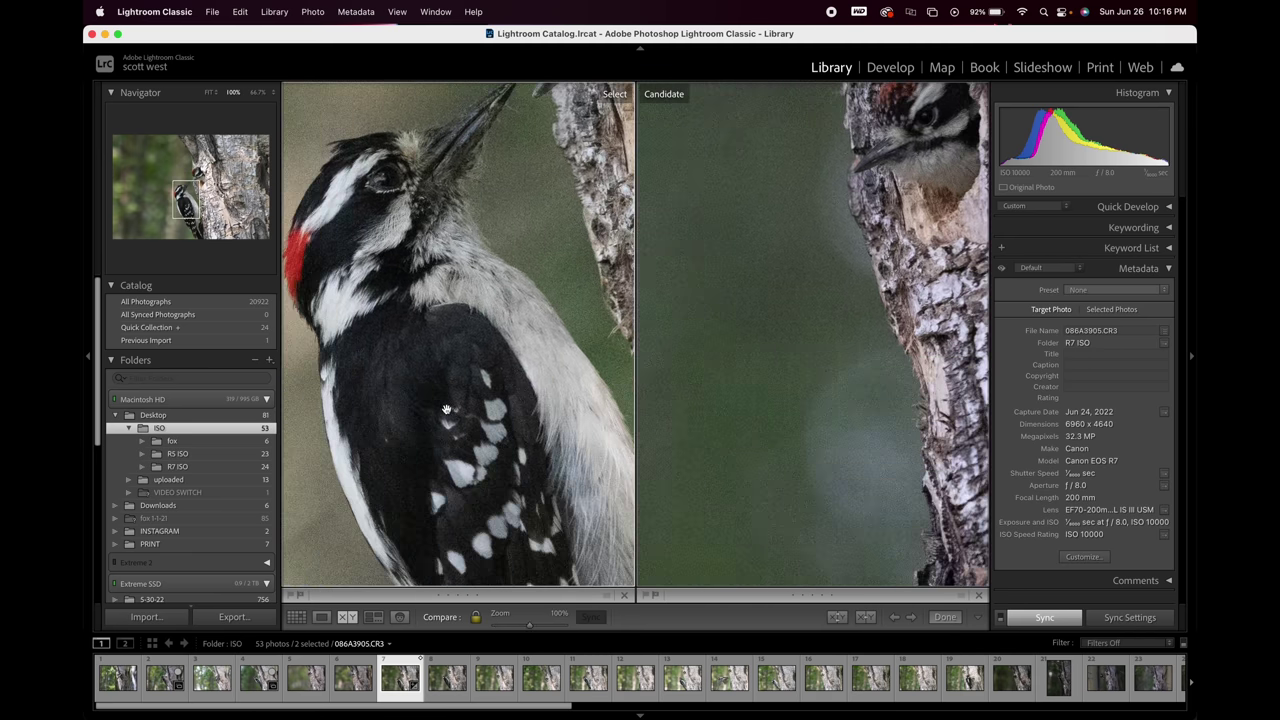
{"action": "left_click_drag", "start_coordinate": [462, 377], "coordinate": [464, 348]}
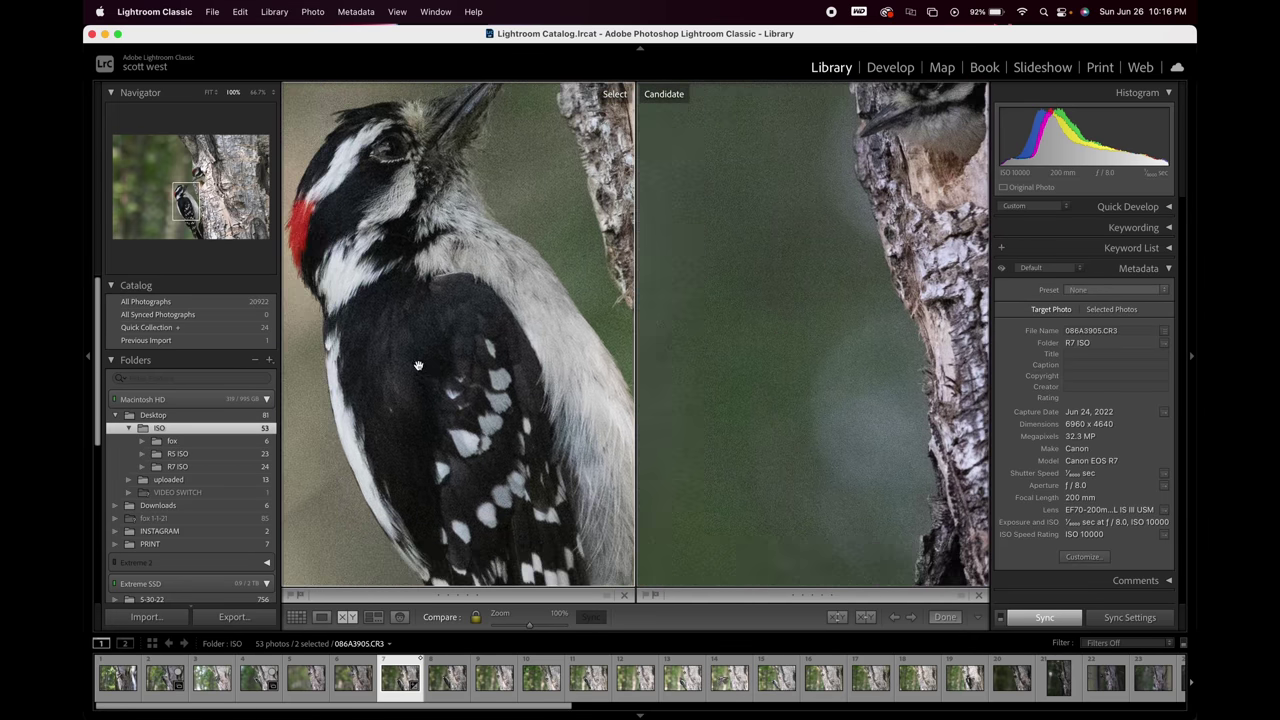
{"action": "left_click_drag", "start_coordinate": [339, 217], "coordinate": [742, 357]}
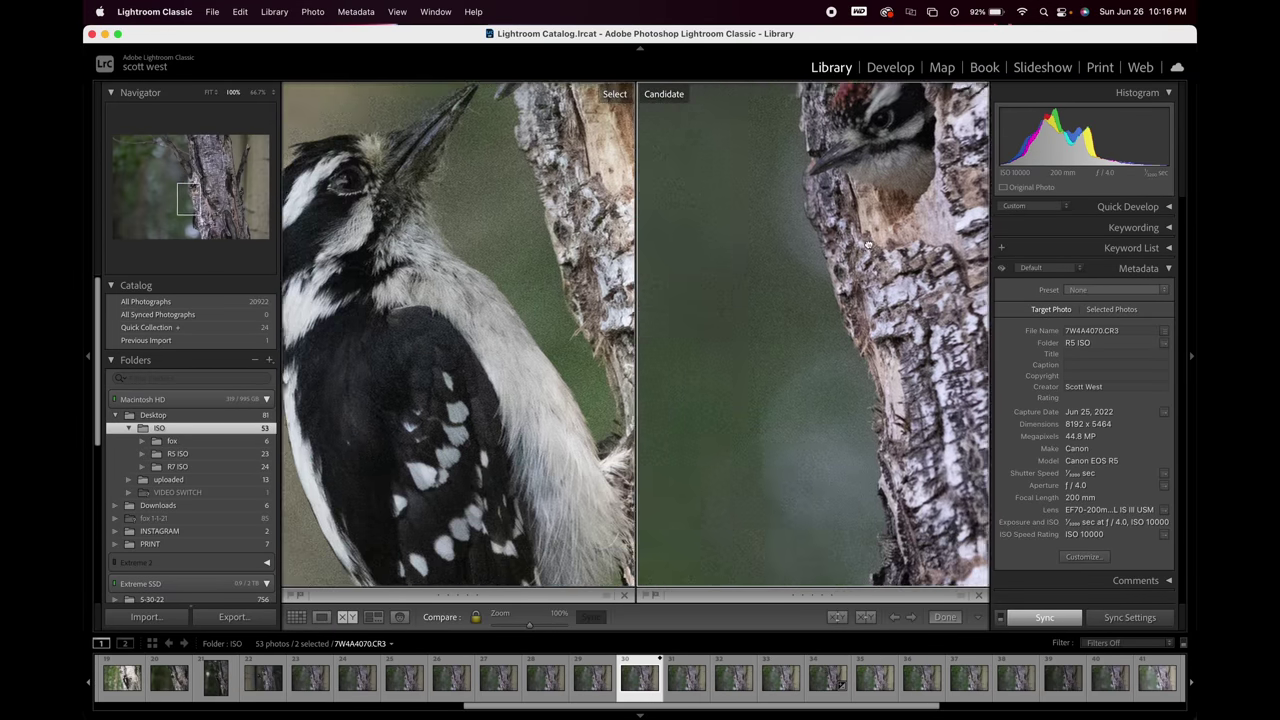
{"action": "left_click_drag", "start_coordinate": [868, 244], "coordinate": [956, 57]}
{"action": "left_click_drag", "start_coordinate": [840, 214], "coordinate": [879, 274]}
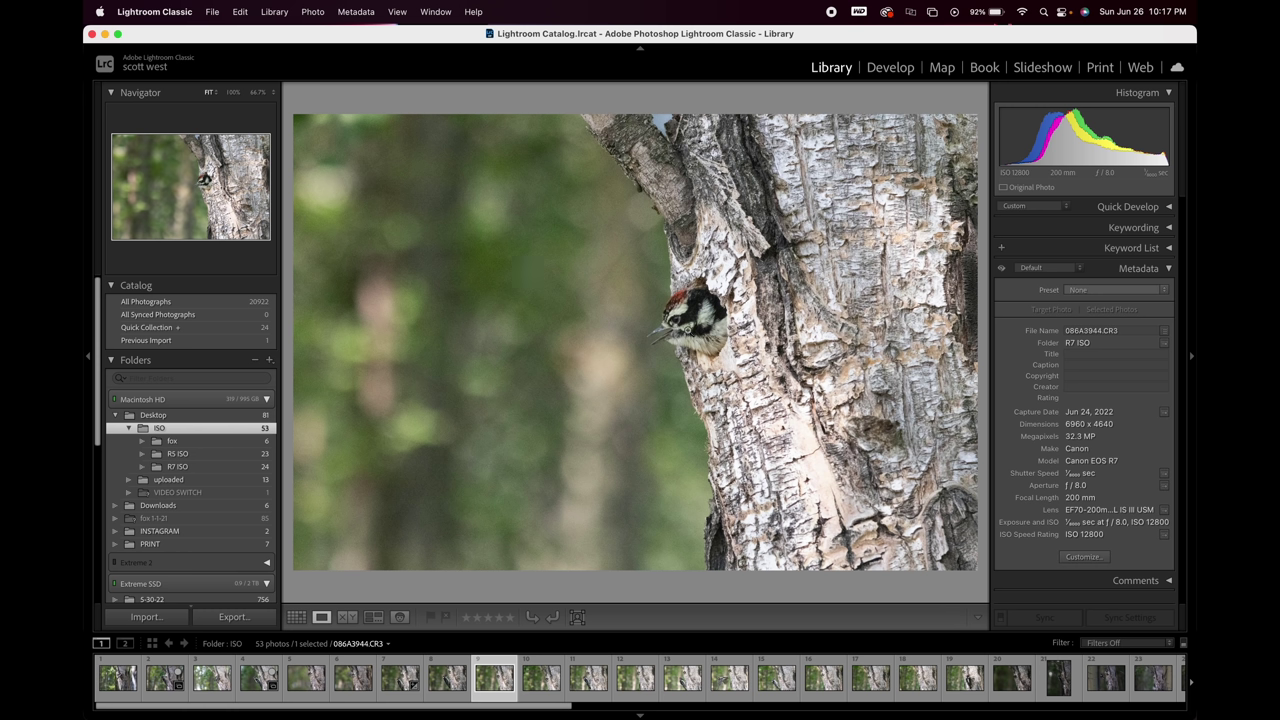
Examine the chick and background noise in the ISO 12800 photo 086A3944.CR3 at 100%, ending at the fitted view.
{"action": "left_click", "coordinate": [690, 332]}
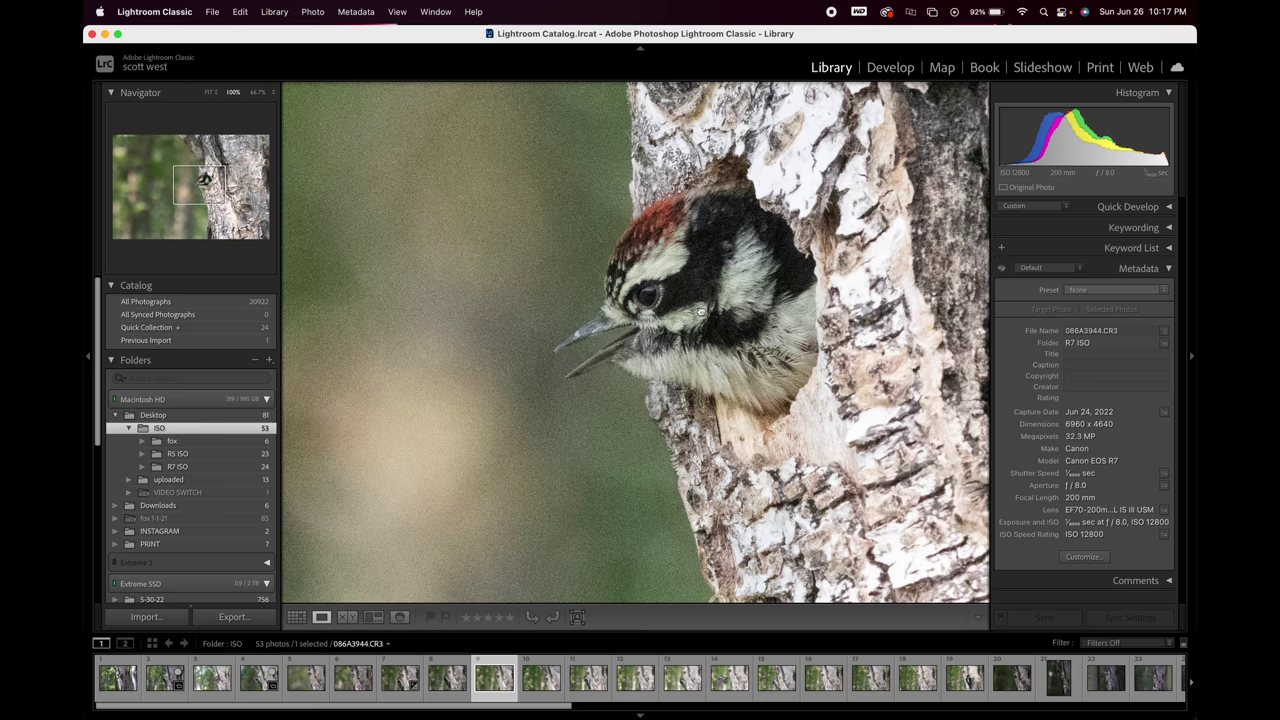
{"action": "left_click_drag", "start_coordinate": [703, 313], "coordinate": [619, 325]}
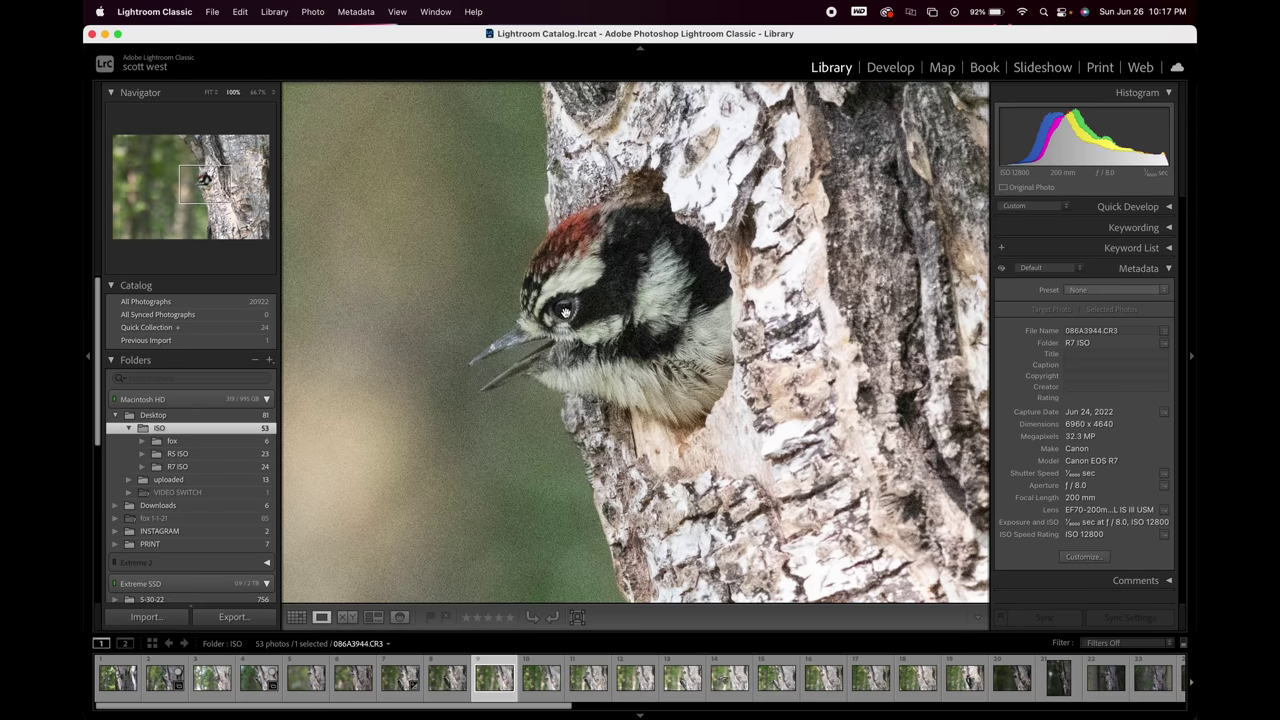
{"action": "left_click", "coordinate": [633, 360]}
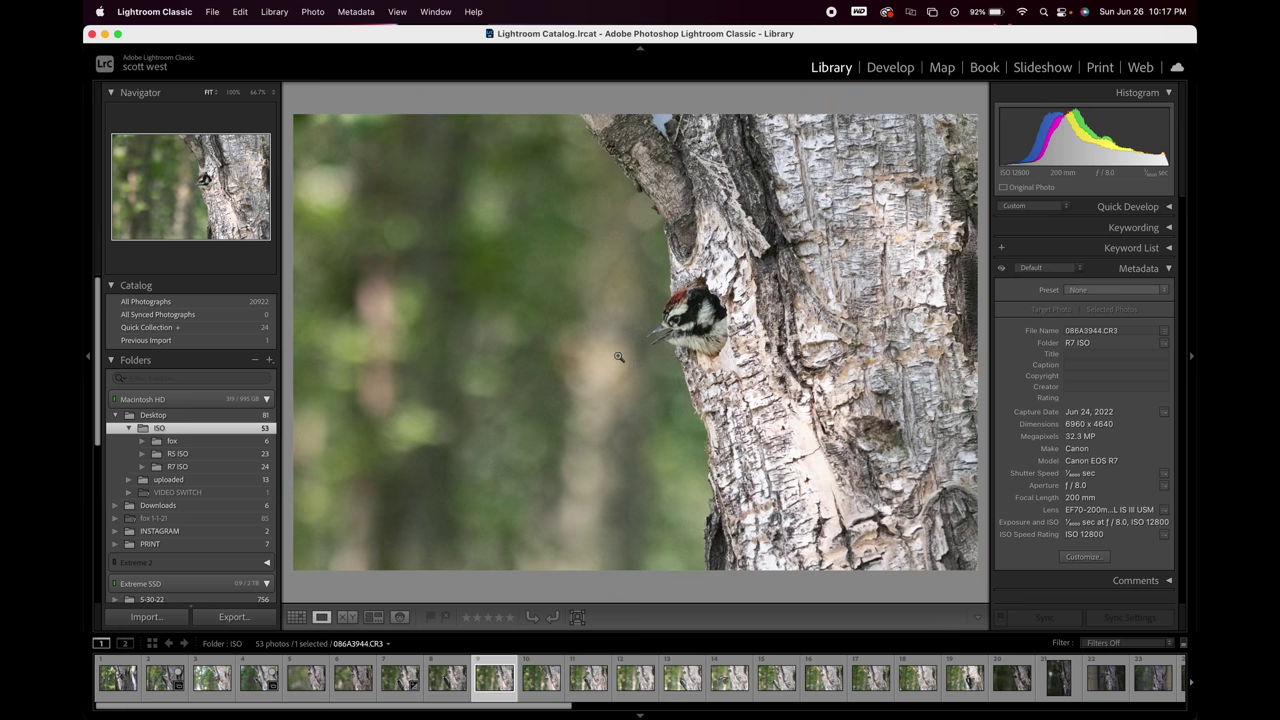
{"action": "left_click", "coordinate": [689, 351]}
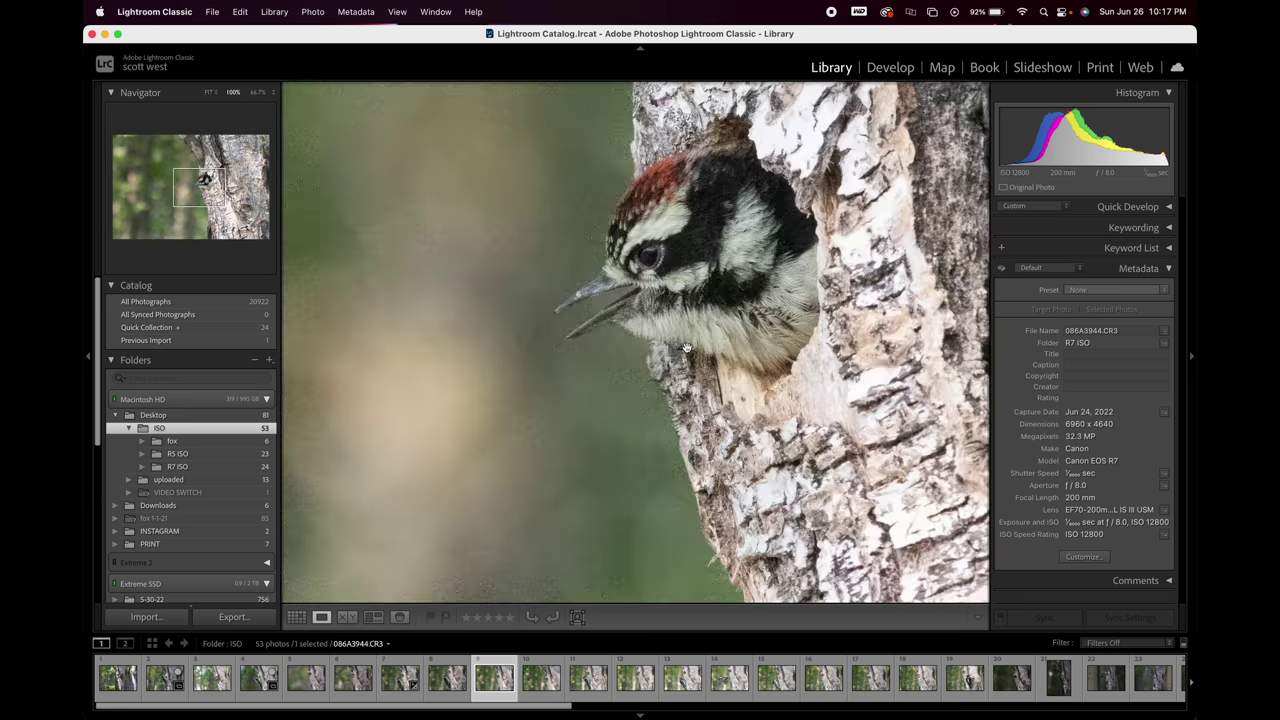
{"action": "left_click_drag", "start_coordinate": [712, 340], "coordinate": [640, 400]}
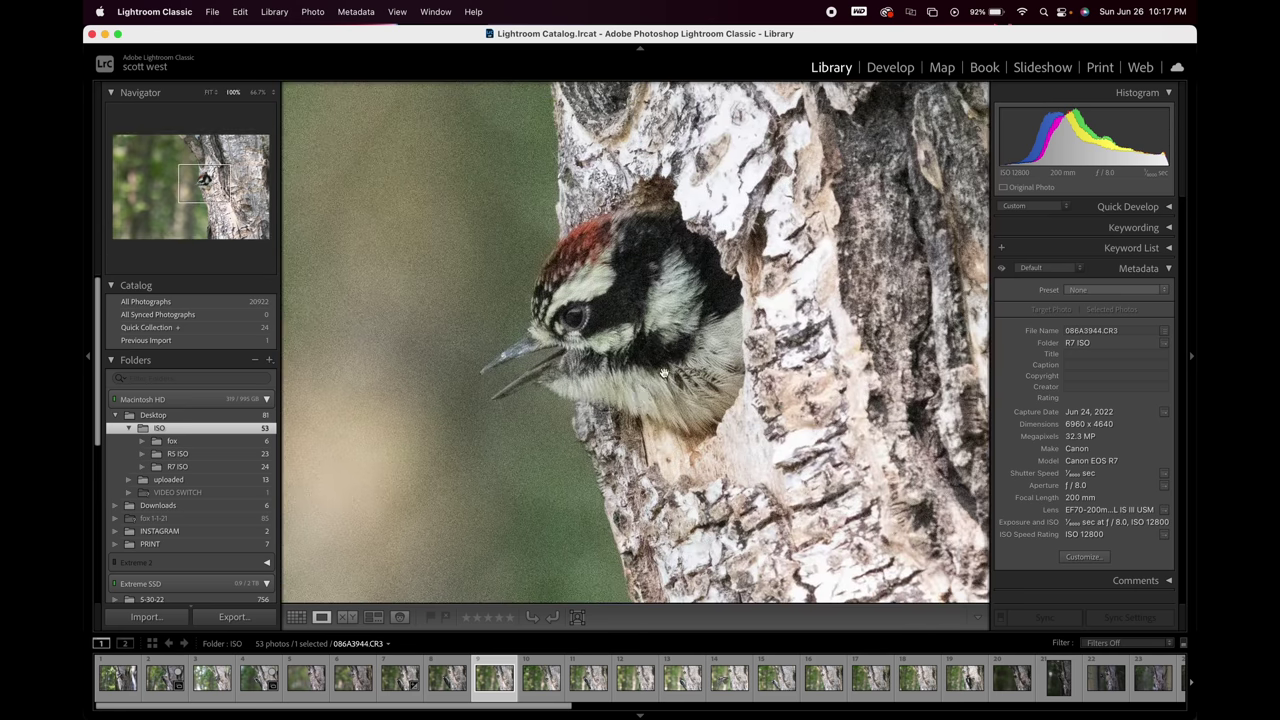
{"action": "left_click", "coordinate": [652, 434]}
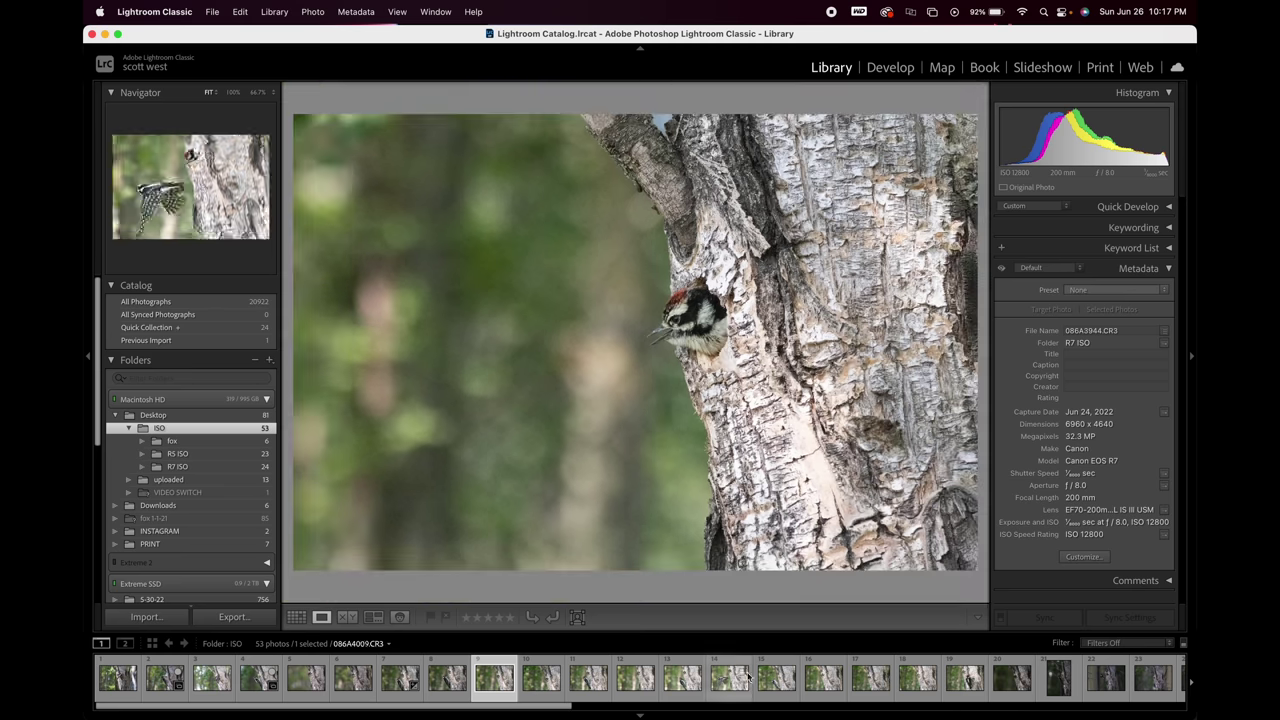
Set up a side-by-side comparison of the ISO 12800 photos 086A3944.CR3 (R7) and 7W4A4071.CR3 (R5).
{"action": "scroll", "coordinate": [808, 683], "scroll_direction": "right", "scroll_amount": 10}
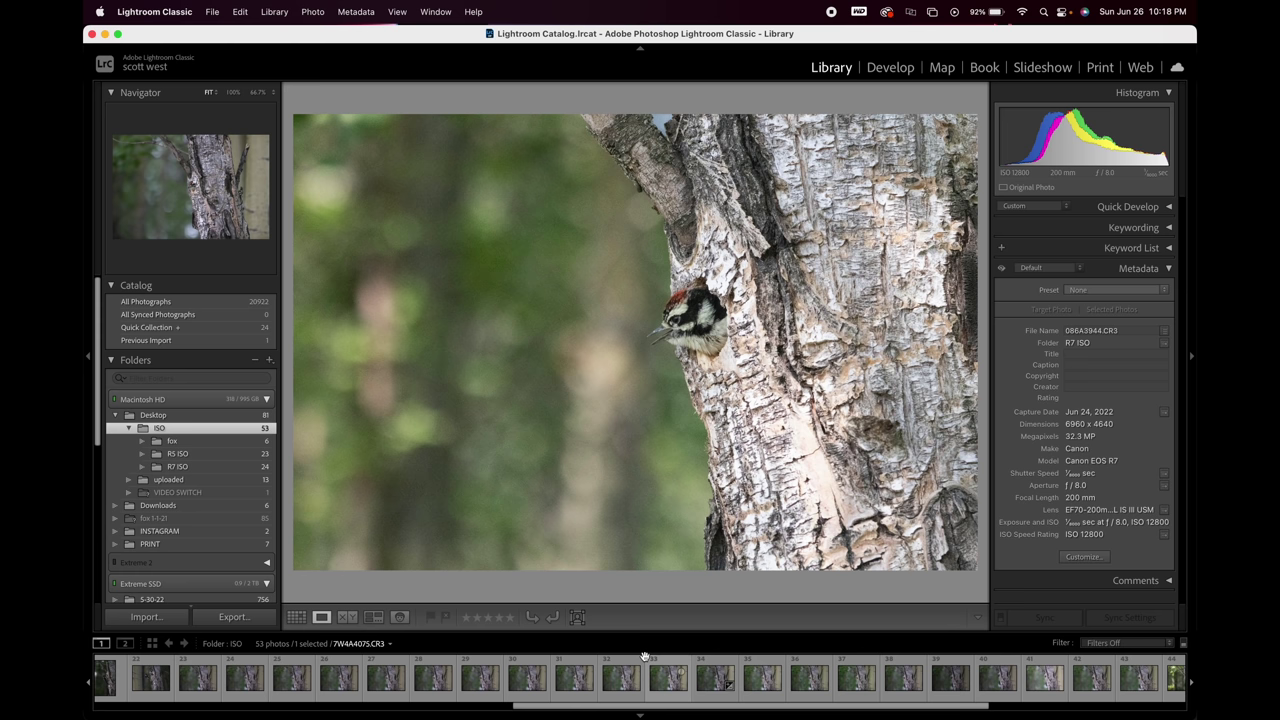
{"action": "left_click", "coordinate": [574, 683], "text": "super"}
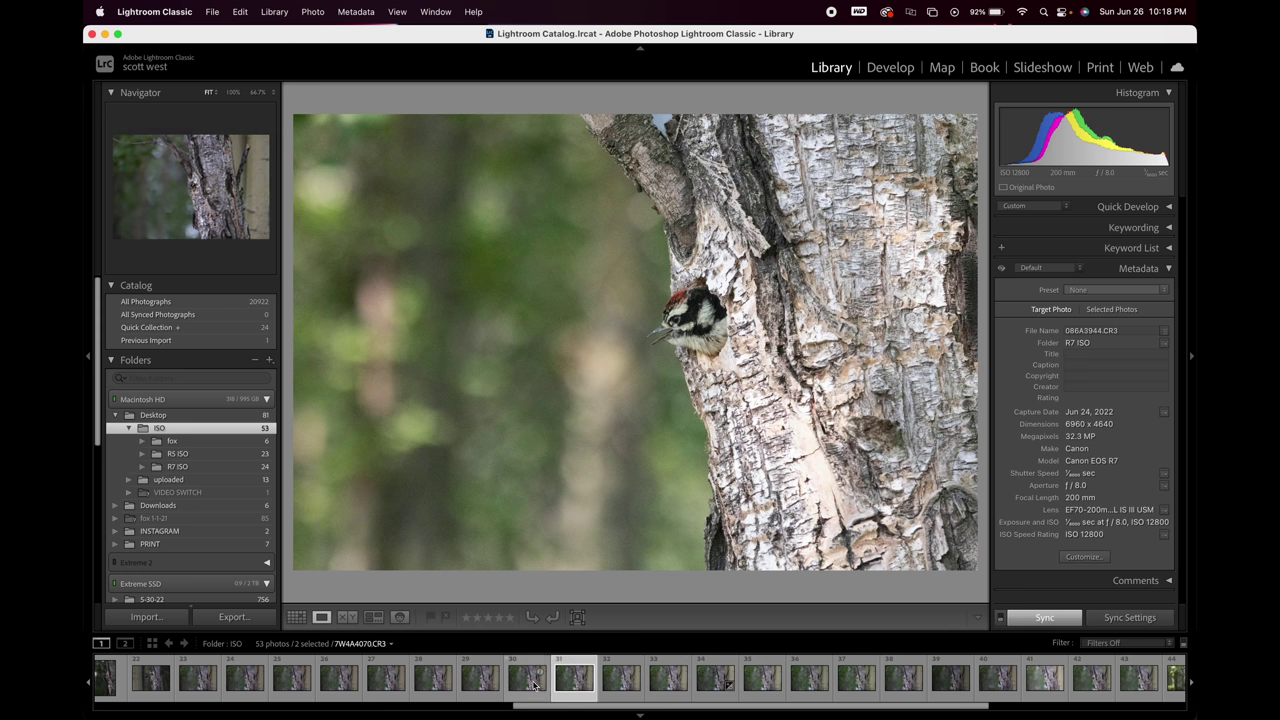
{"action": "left_click", "coordinate": [576, 683]}
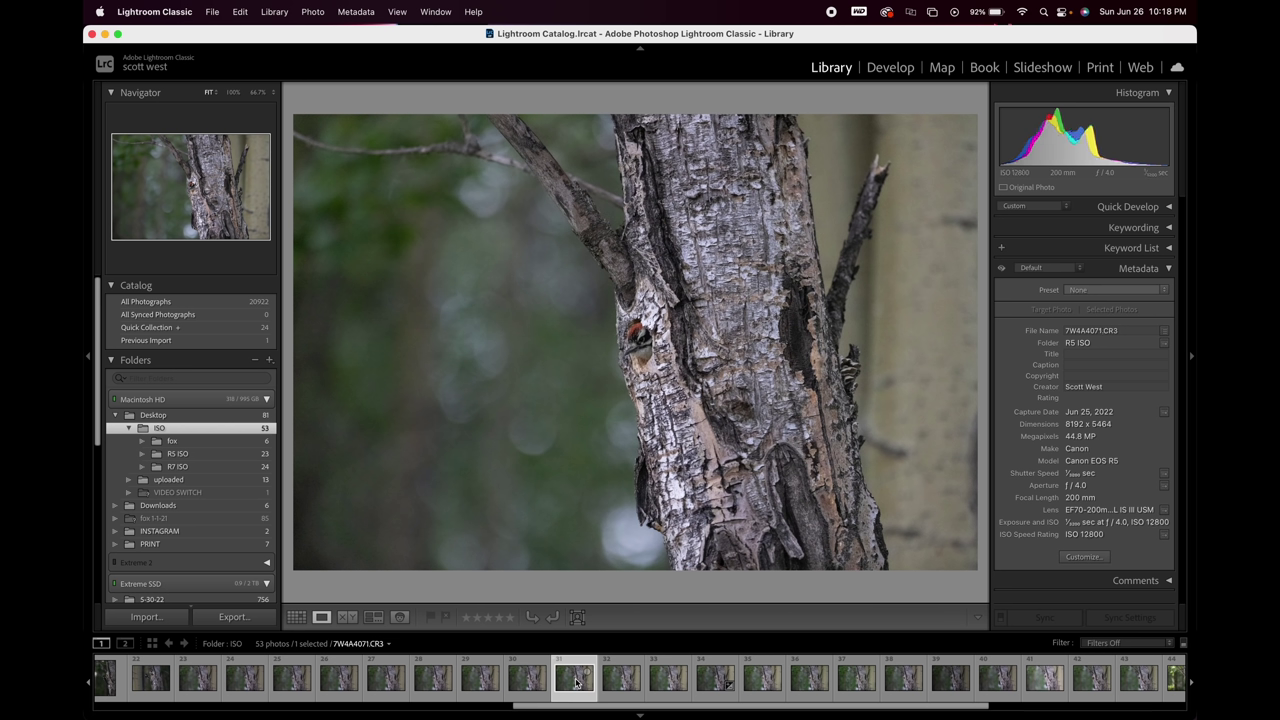
{"action": "scroll", "coordinate": [575, 683], "scroll_direction": "left", "scroll_amount": 5}
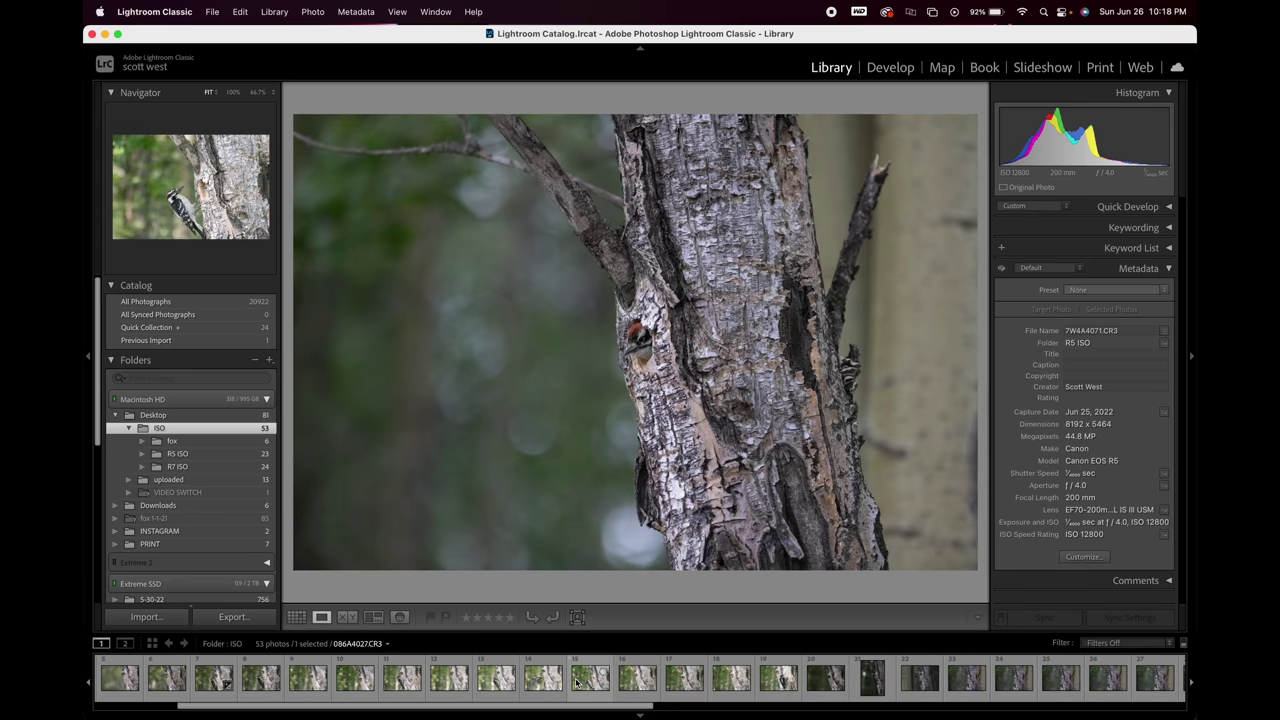
{"action": "scroll", "coordinate": [370, 670], "scroll_direction": "up", "scroll_amount": 1}
{"action": "left_click", "coordinate": [355, 680]}
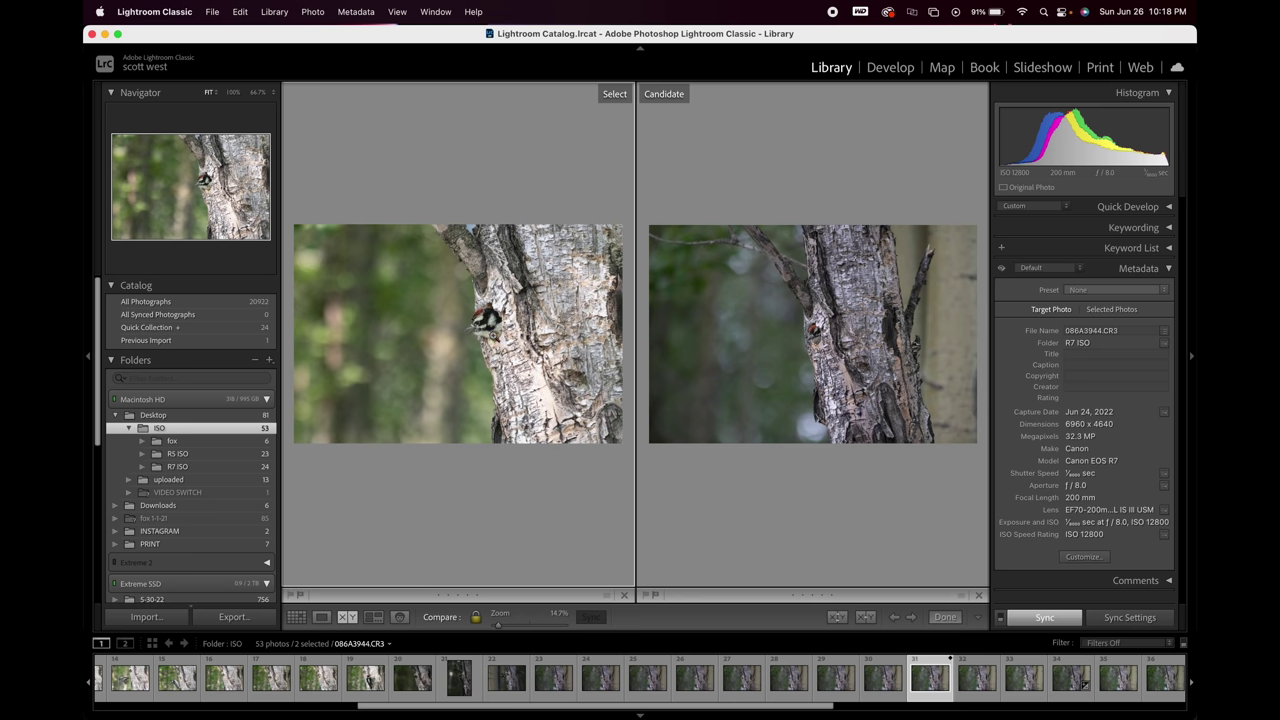
Compare the chicks' heads and surrounding bark in the two ISO 12800 photos at 100%, with both birds in view.
{"action": "left_click", "coordinate": [497, 336]}
{"action": "left_click_drag", "start_coordinate": [523, 330], "coordinate": [270, 357]}
{"action": "left_click_drag", "start_coordinate": [860, 420], "coordinate": [951, 510]}
{"action": "scroll", "coordinate": [951, 510], "scroll_direction": "up", "scroll_amount": 5}
{"action": "scroll", "coordinate": [951, 510], "scroll_direction": "left", "scroll_amount": 5}
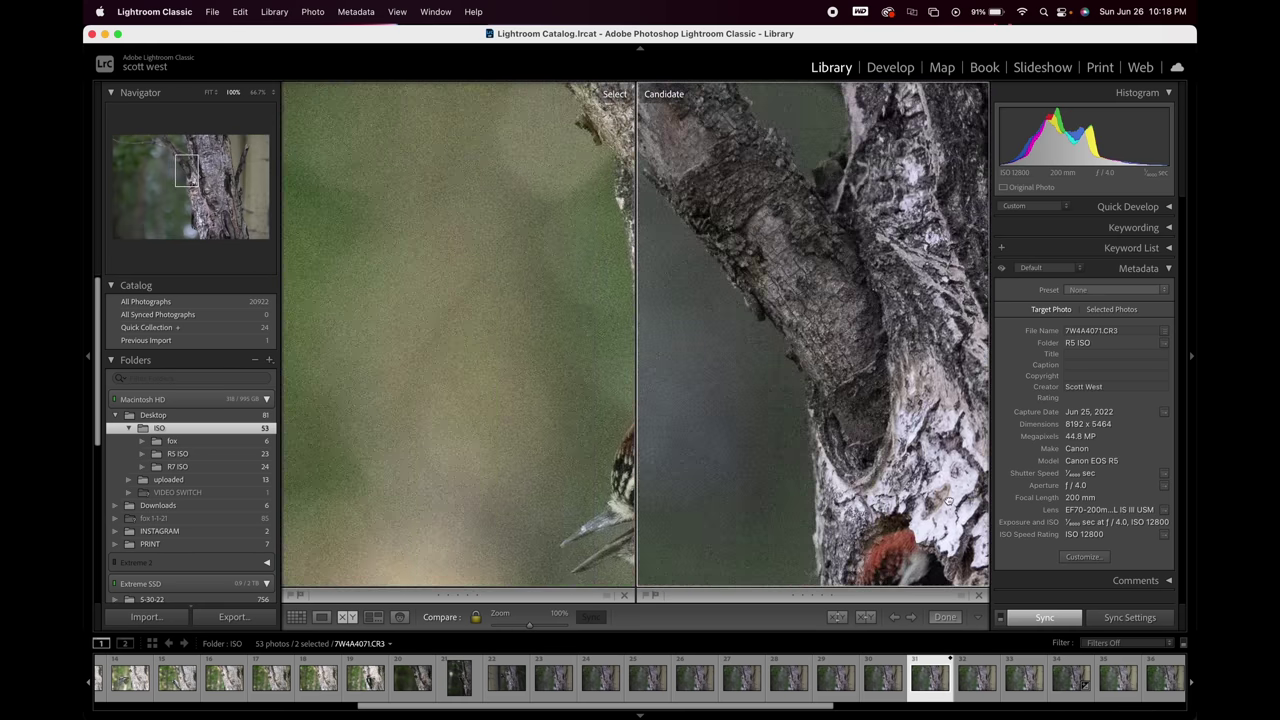
{"action": "left_click_drag", "start_coordinate": [949, 503], "coordinate": [790, 228]}
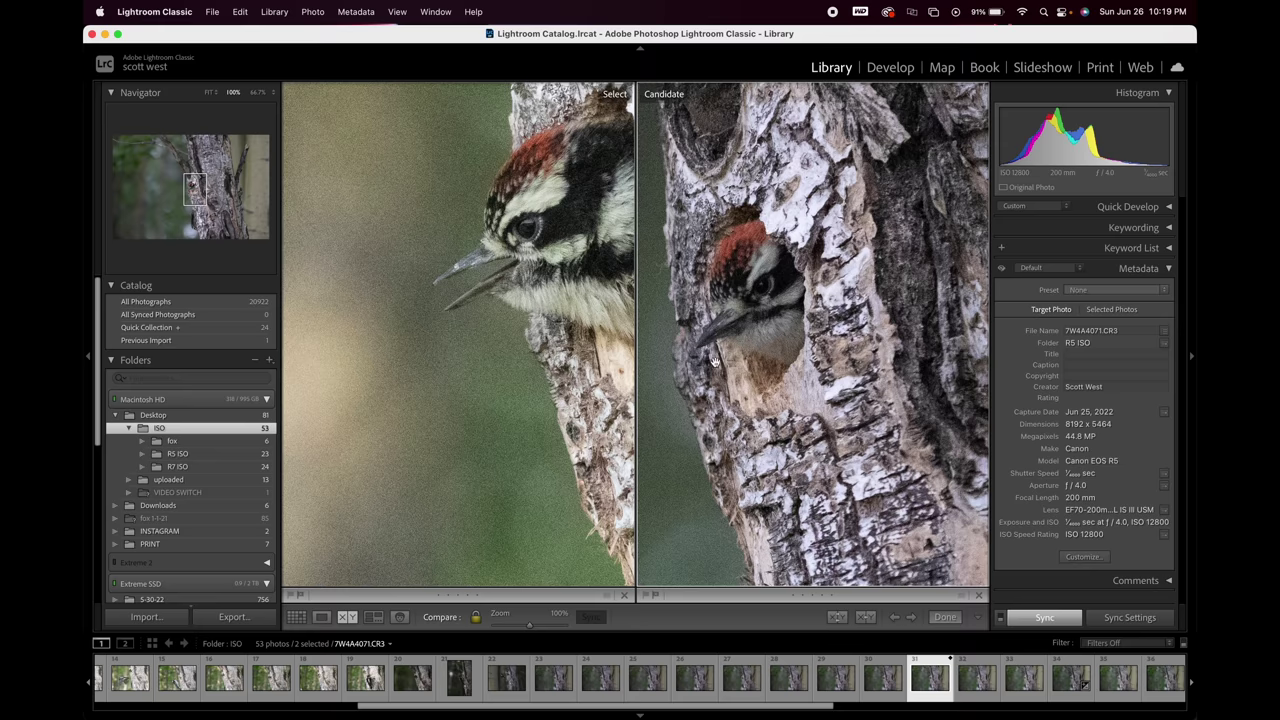
Compare noise in the blurred green backgrounds beside the chicks at 100%, ending with only background in both frames.
{"action": "scroll", "coordinate": [740, 383], "scroll_direction": "down", "scroll_amount": 5}
{"action": "scroll", "coordinate": [740, 383], "scroll_direction": "left", "scroll_amount": 5}
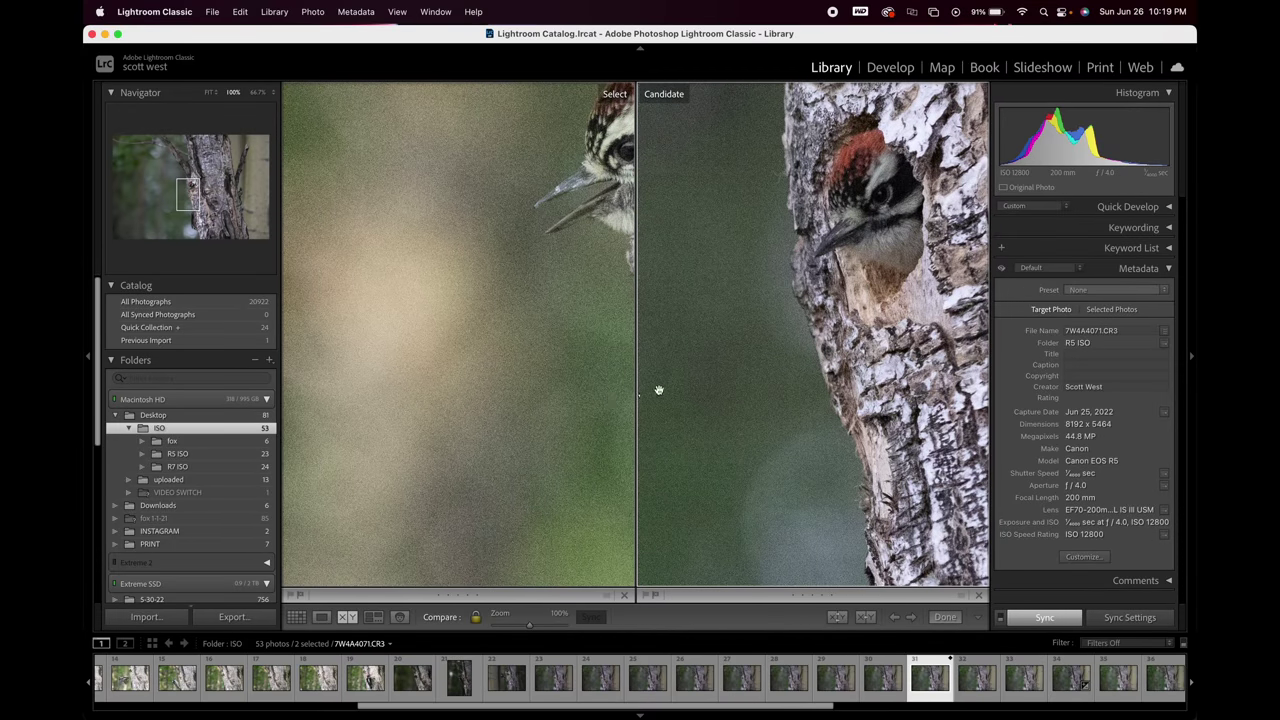
{"action": "scroll", "coordinate": [721, 504], "scroll_direction": "left", "scroll_amount": 5}
{"action": "scroll", "coordinate": [721, 504], "scroll_direction": "up", "scroll_amount": 2}
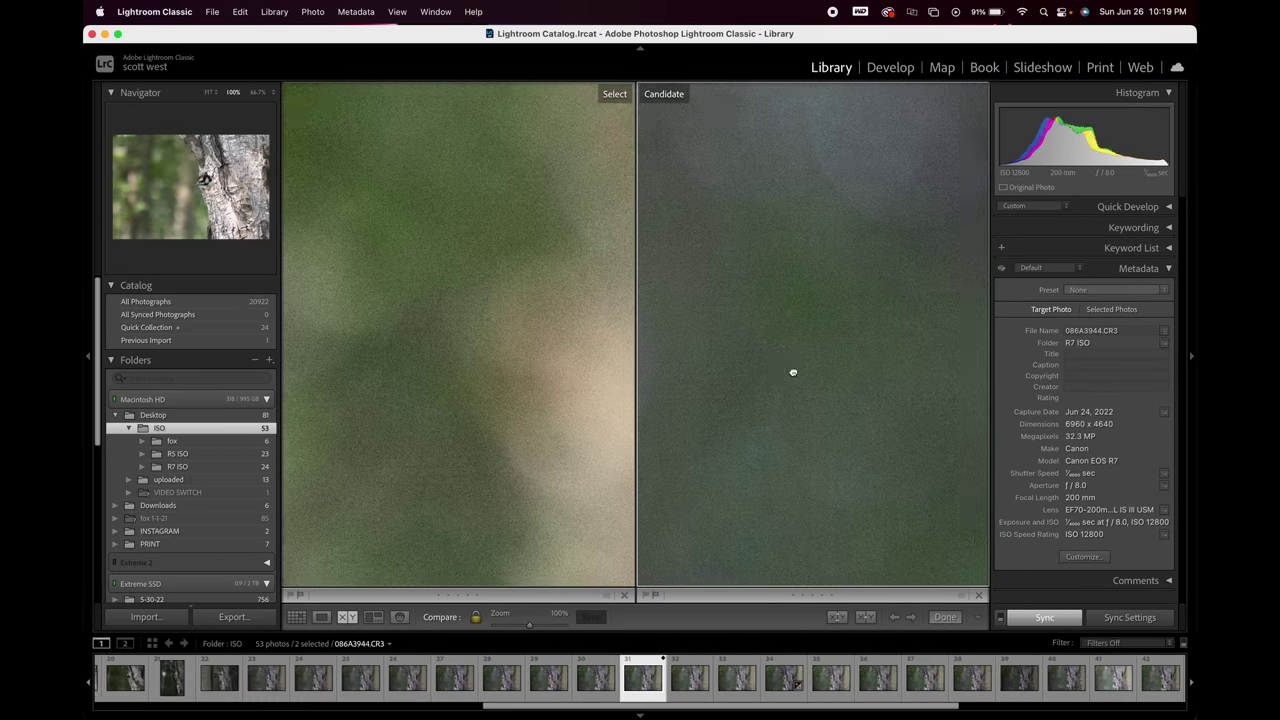